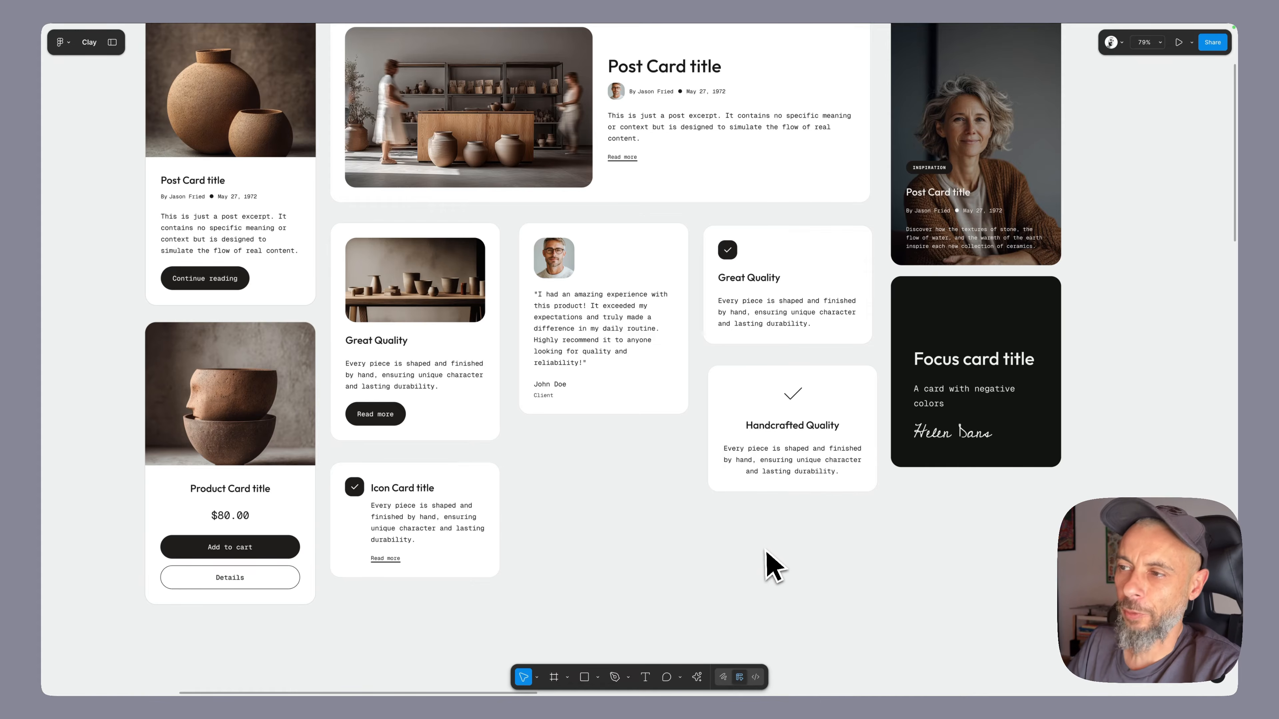
Look over the Figma card designs, switch to the Skinny Demo page editor and collapse the media-card element in the structure.
scroll(765, 562, up, 2)
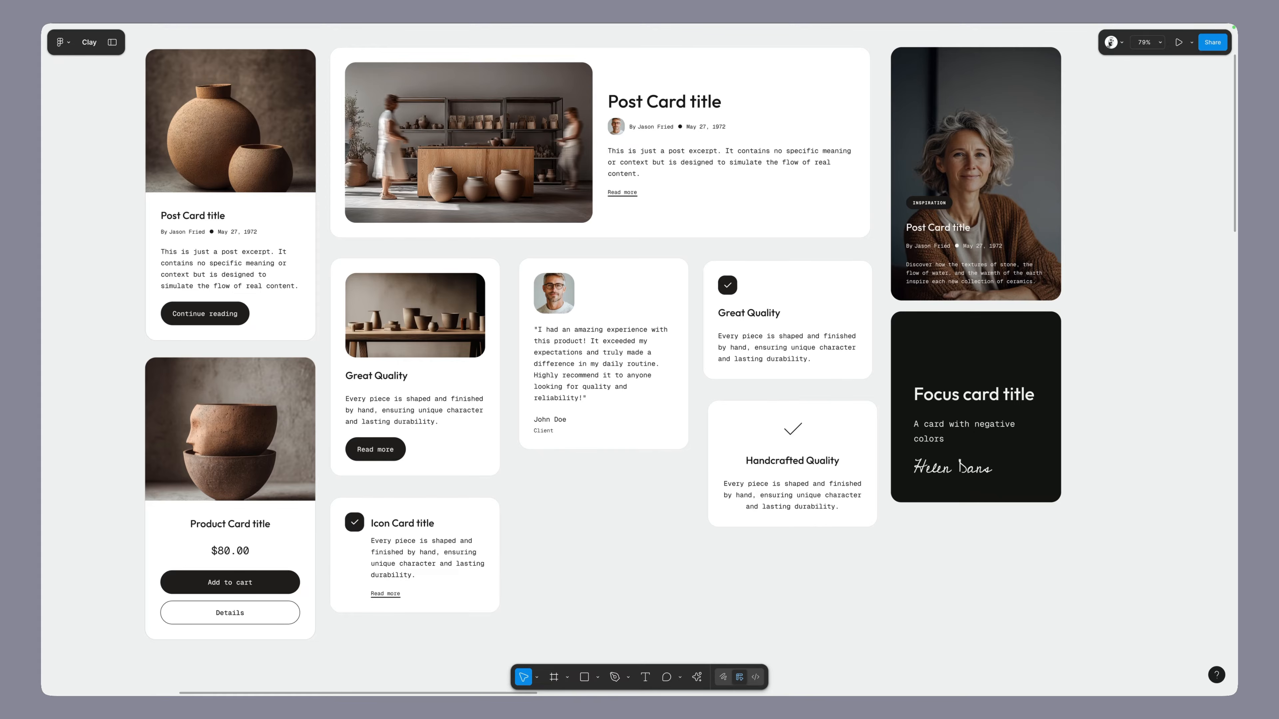
mouse_move(398, 57)
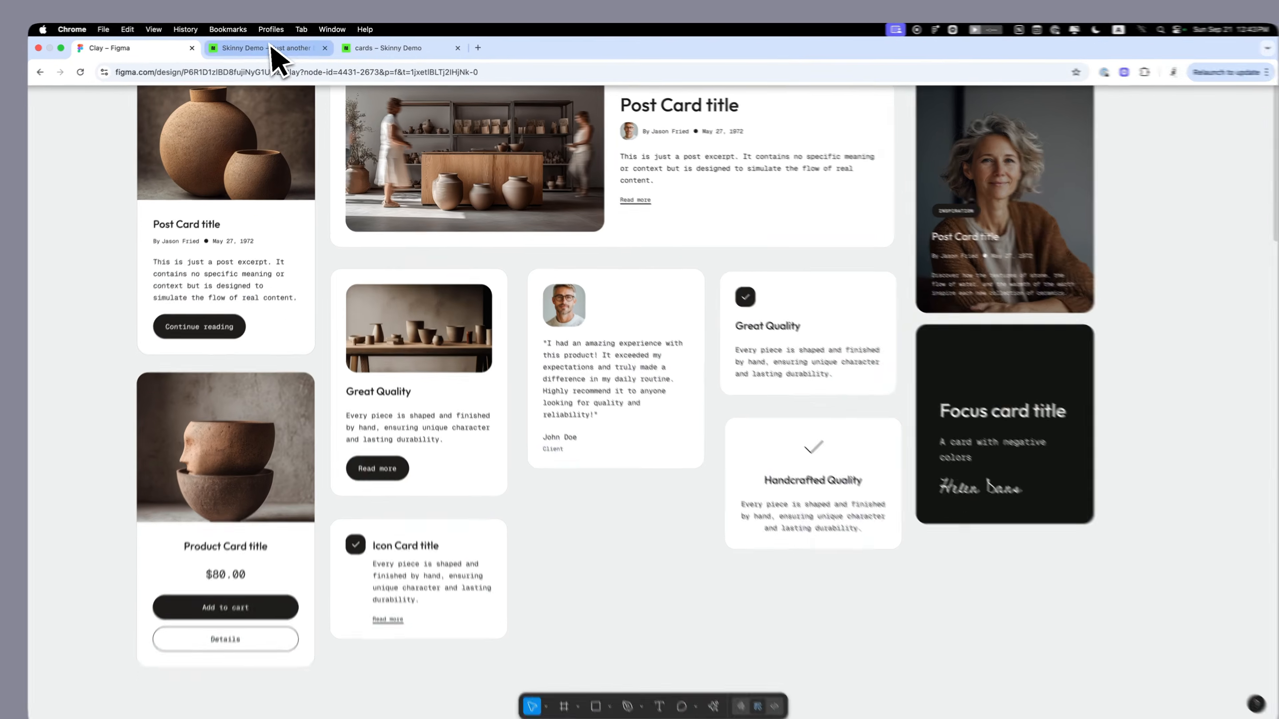
click(271, 48)
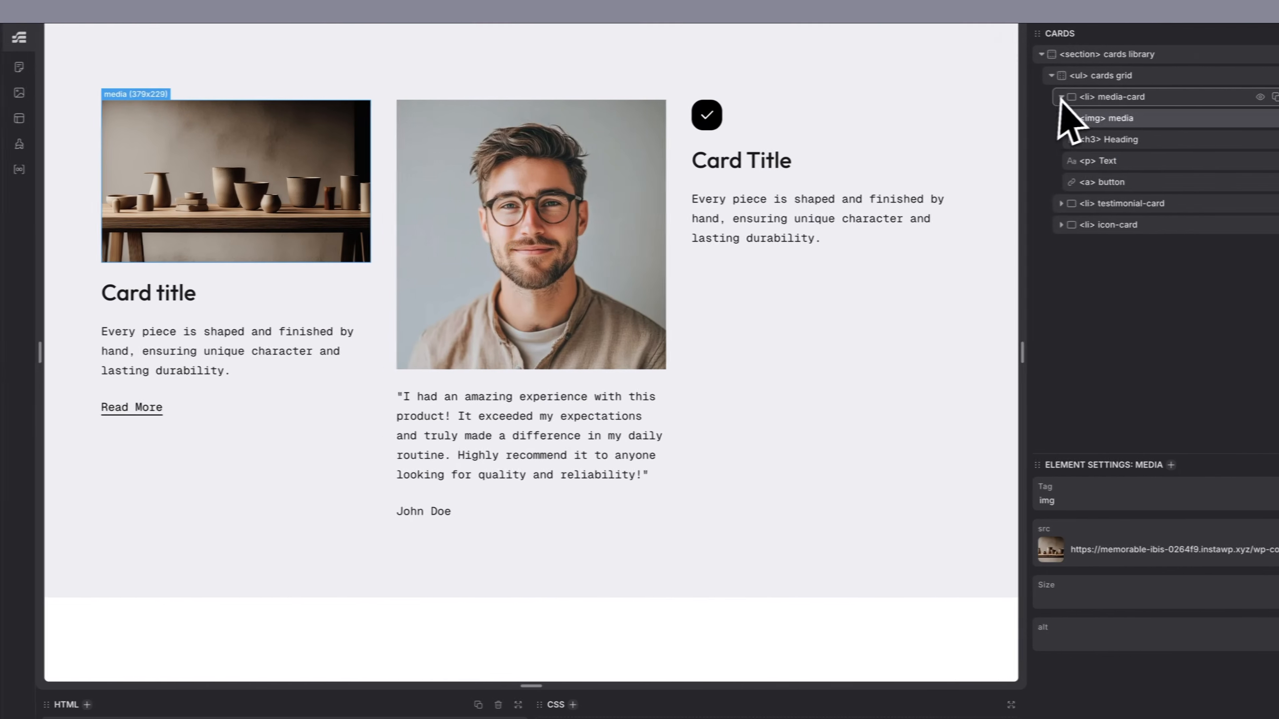
click(1061, 97)
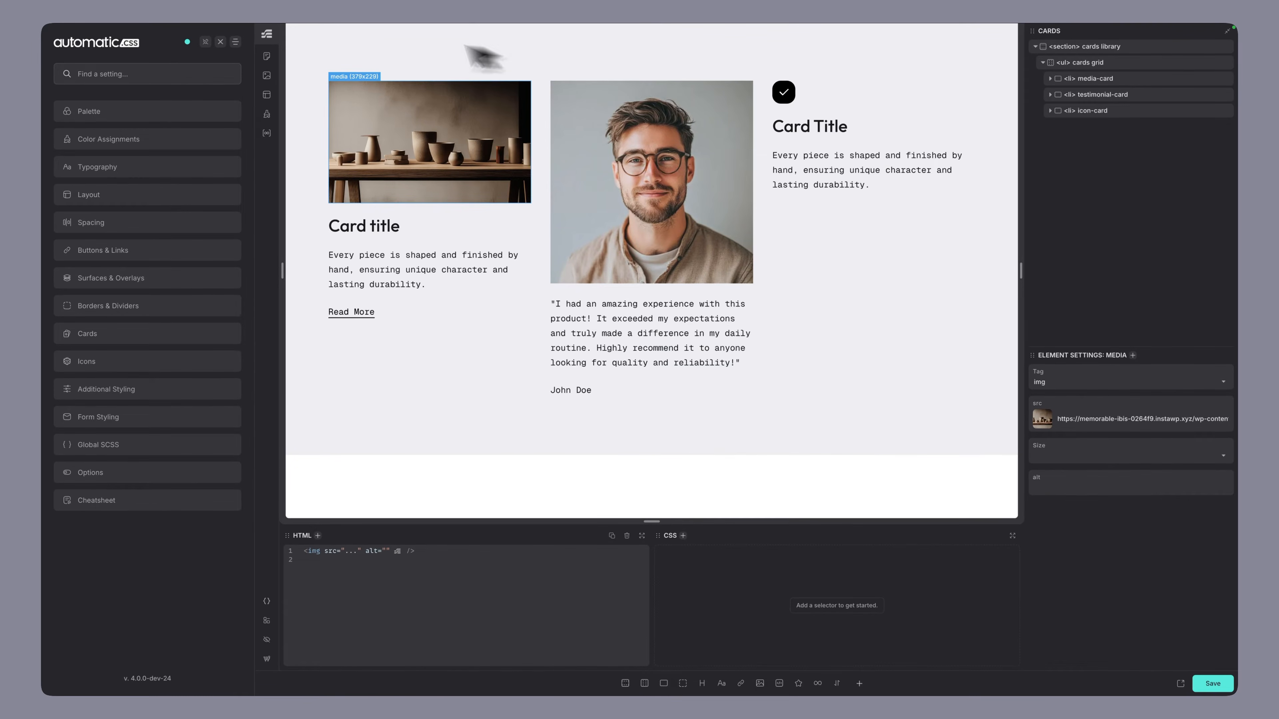
Return to the Figma design and examine the image card, the testimonial card and the Great Quality icon card.
mouse_move(269, 27)
click(161, 48)
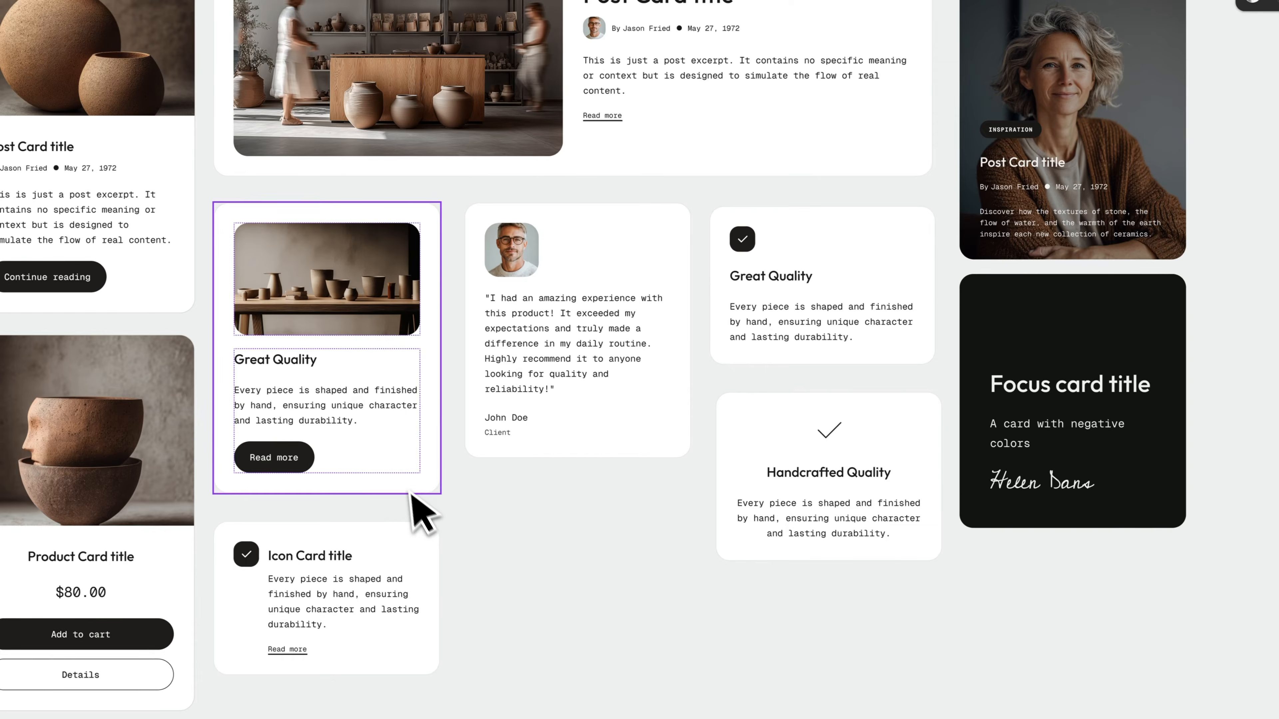
click(394, 461)
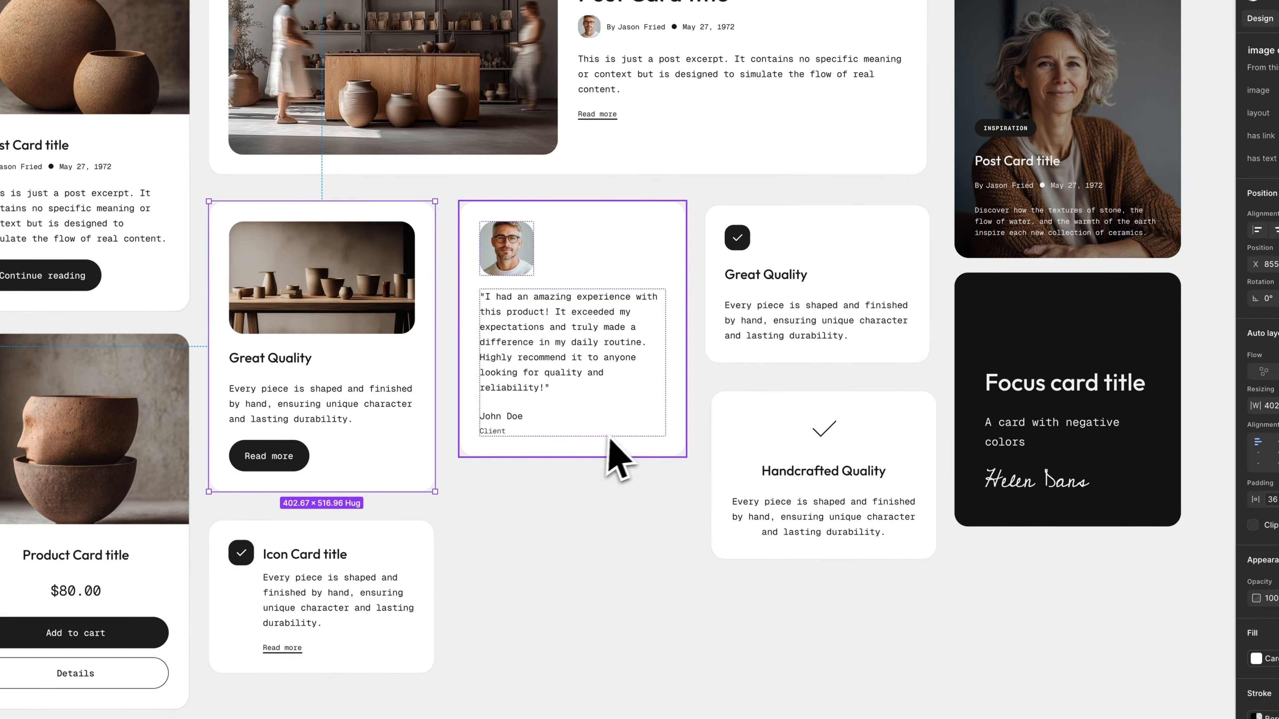
click(622, 452)
click(909, 323)
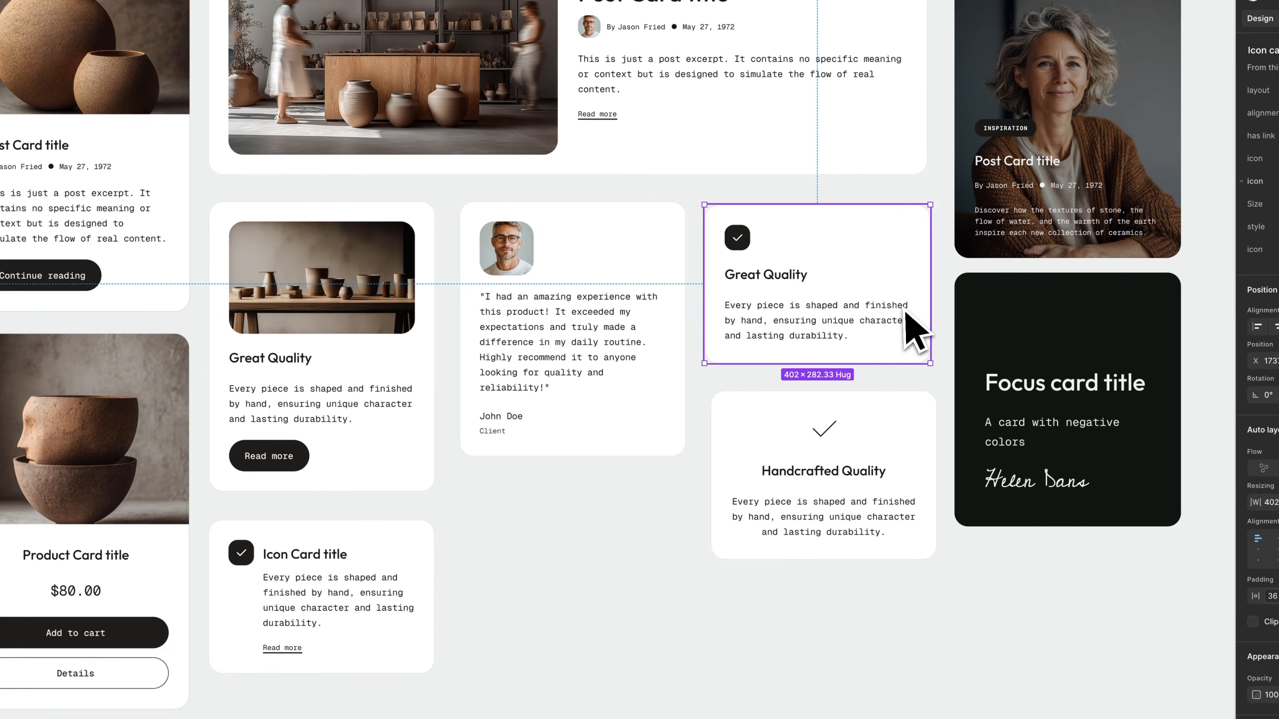
Switch back to the Skinny Demo editor and examine the Card Framework switch and Spacing options in the Automatic.css Cards settings.
mouse_move(262, 1)
click(297, 53)
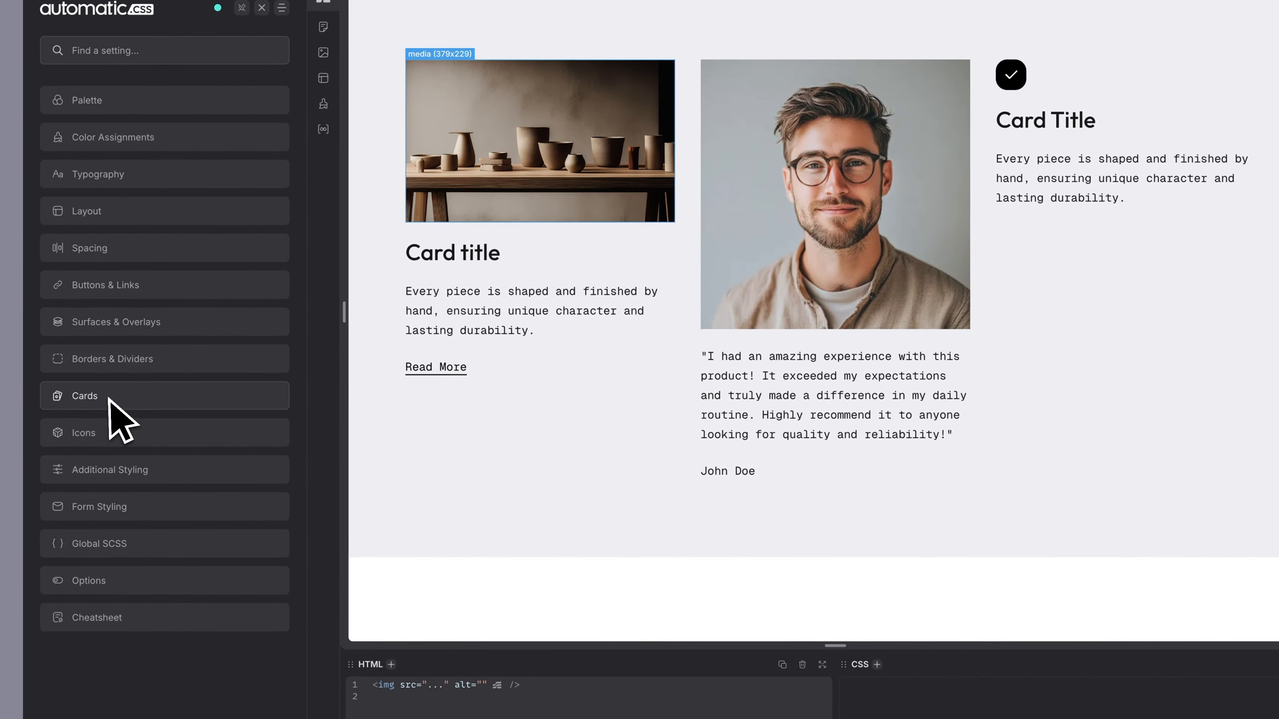
click(79, 405)
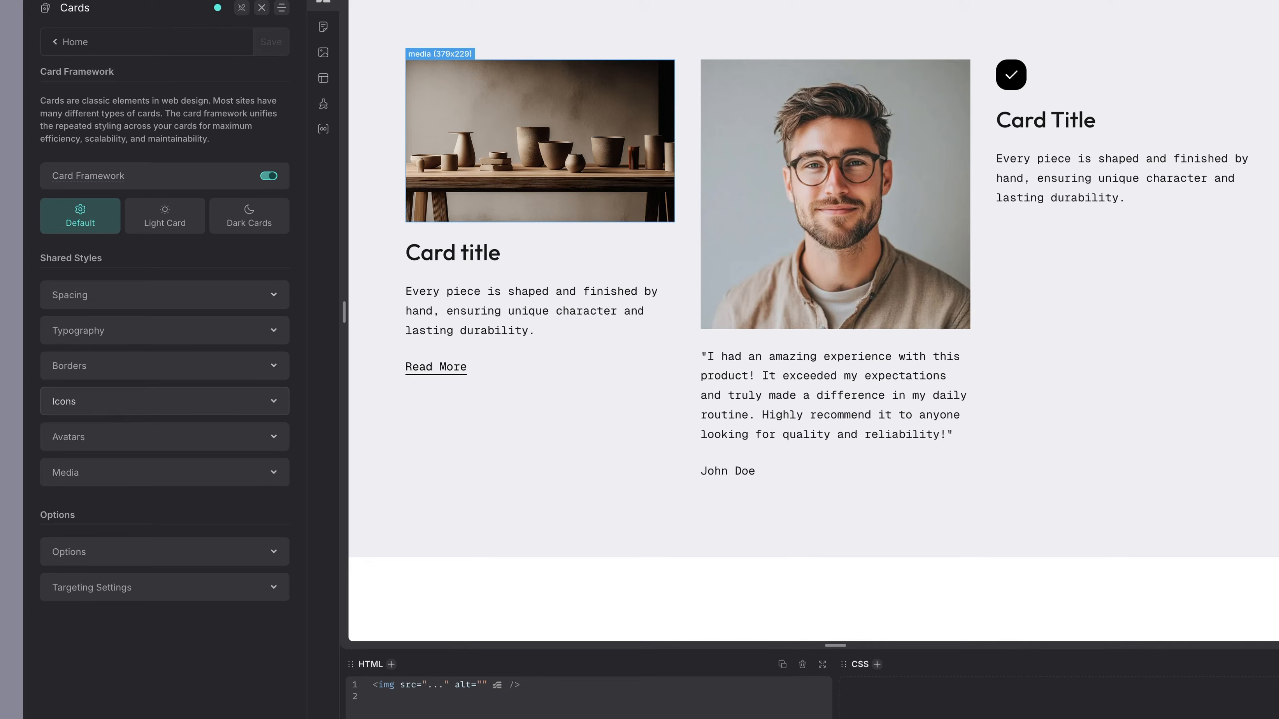
click(272, 177)
click(272, 176)
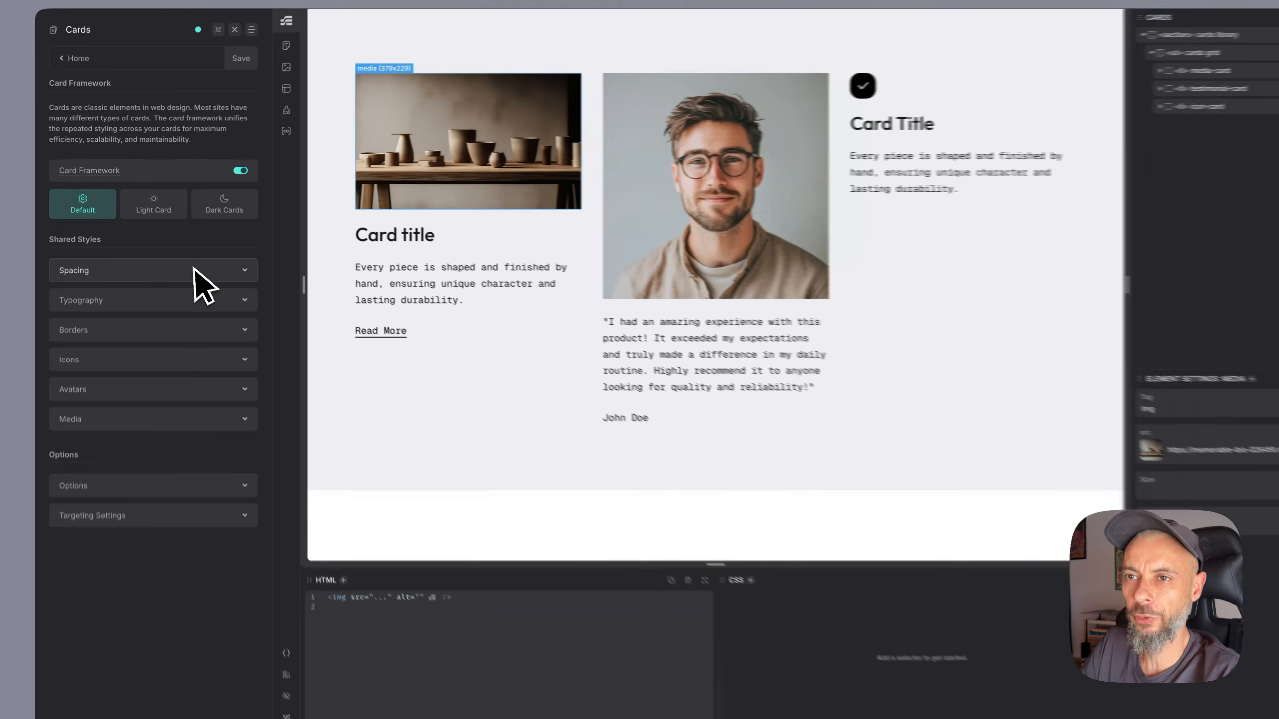
click(185, 258)
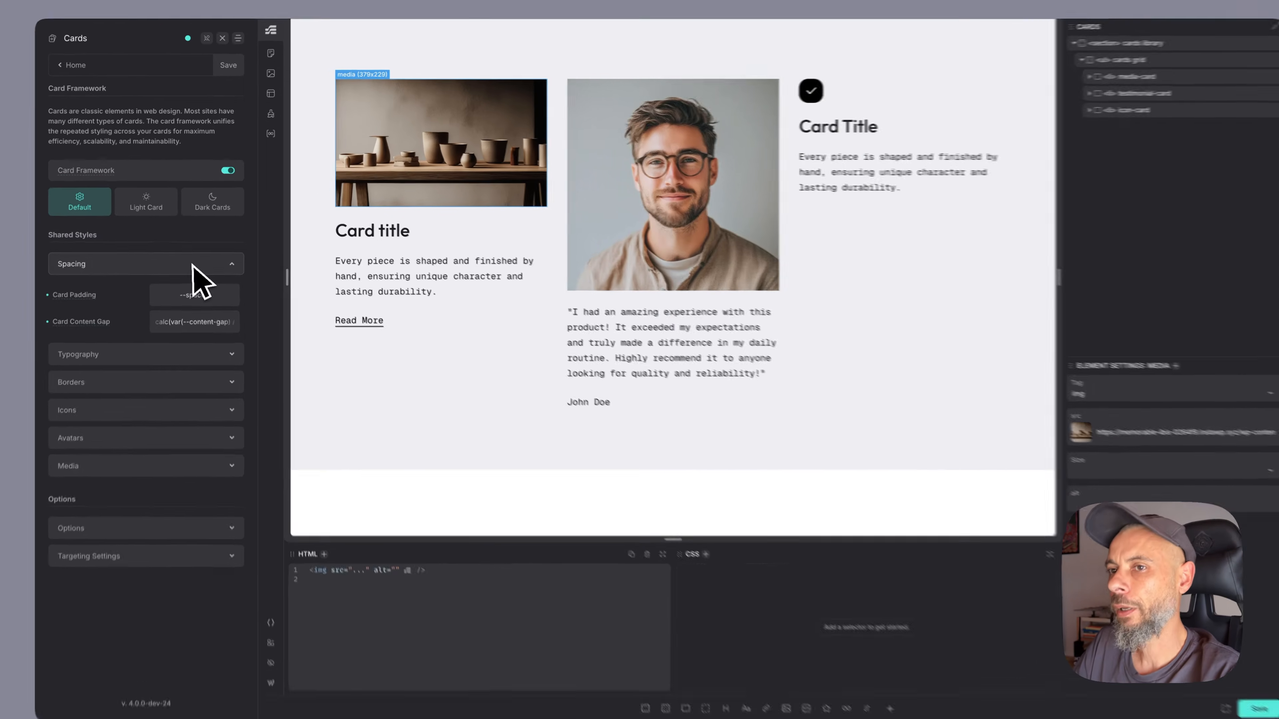
click(192, 257)
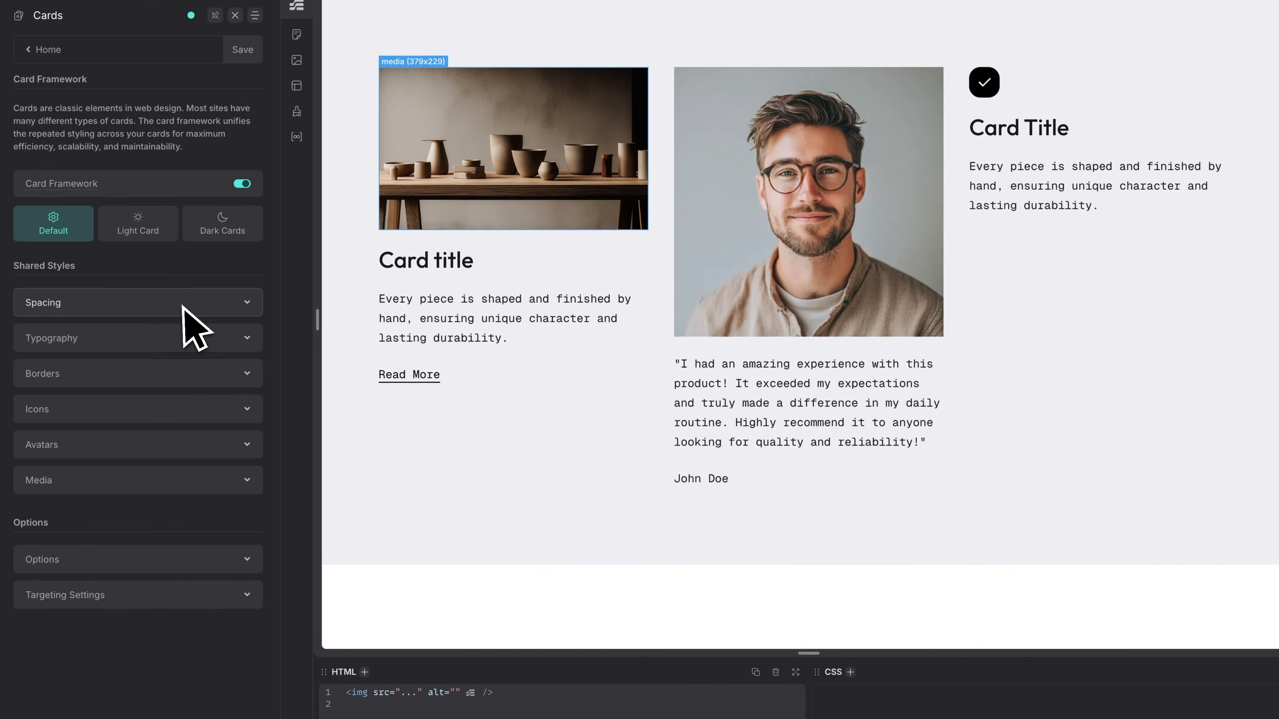
Create BEM classes for the media-card element and its children.
click(503, 272)
click(513, 283)
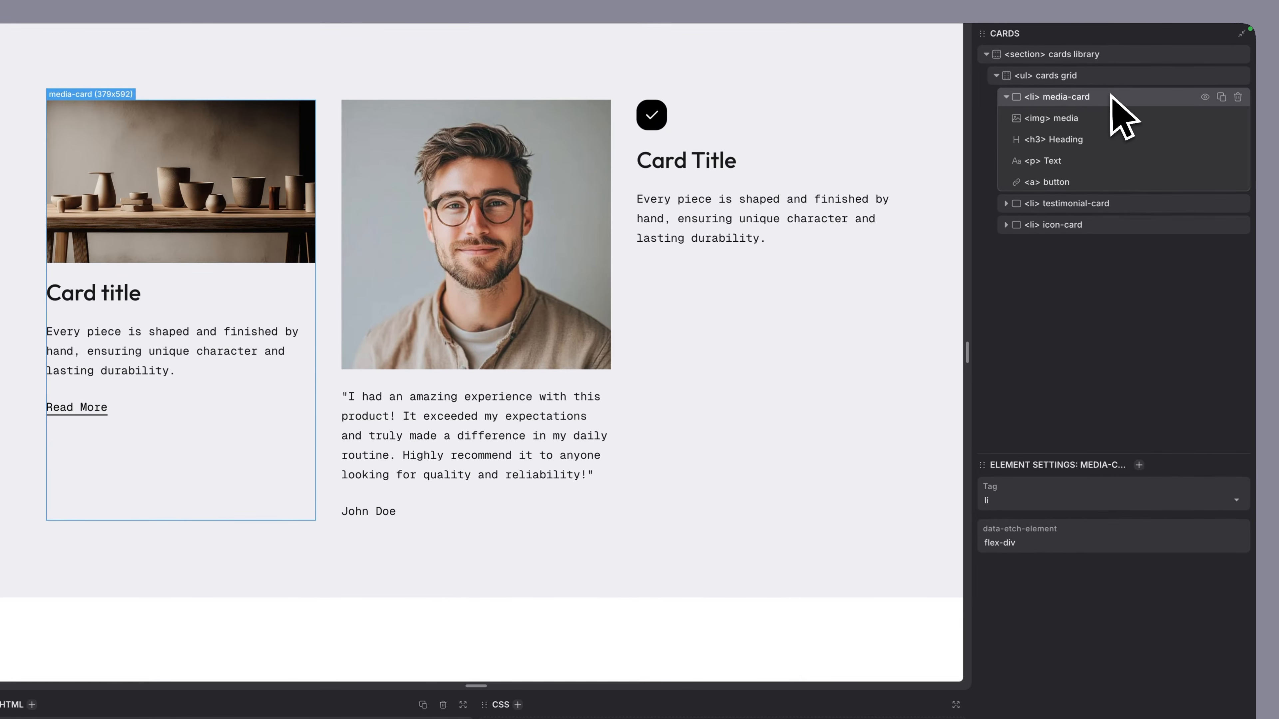
right_click(1127, 97)
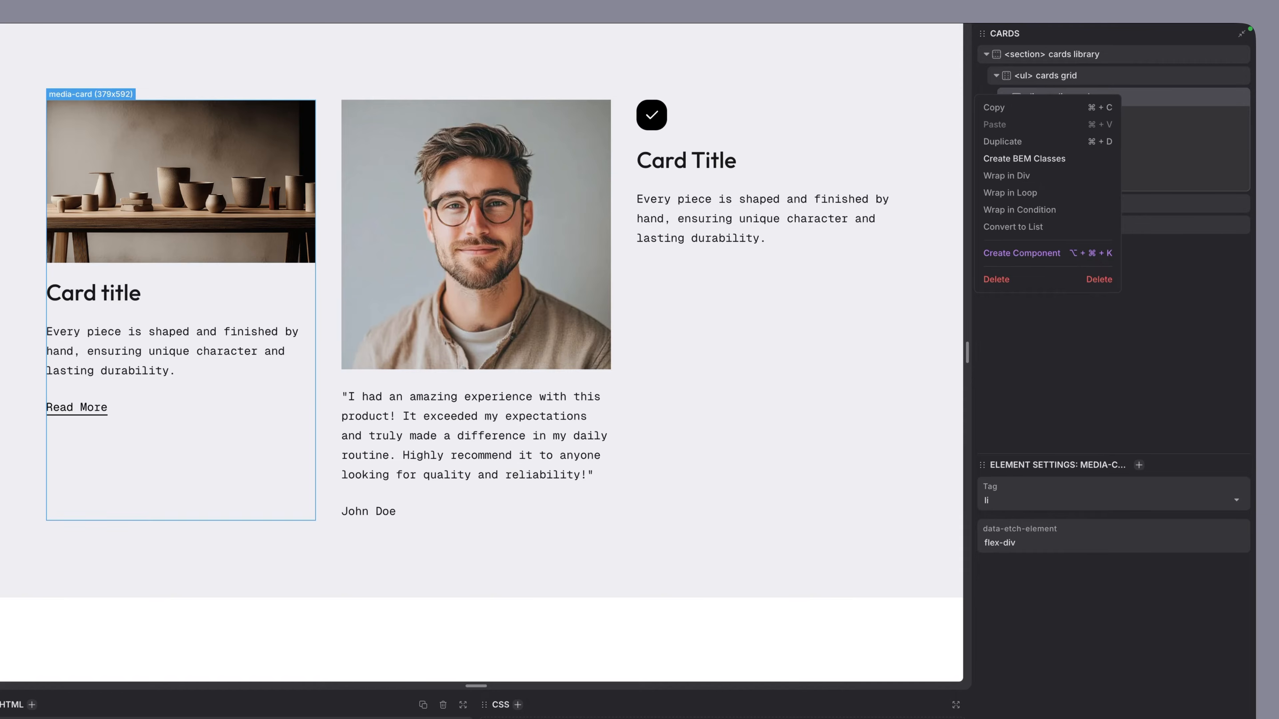
click(1025, 158)
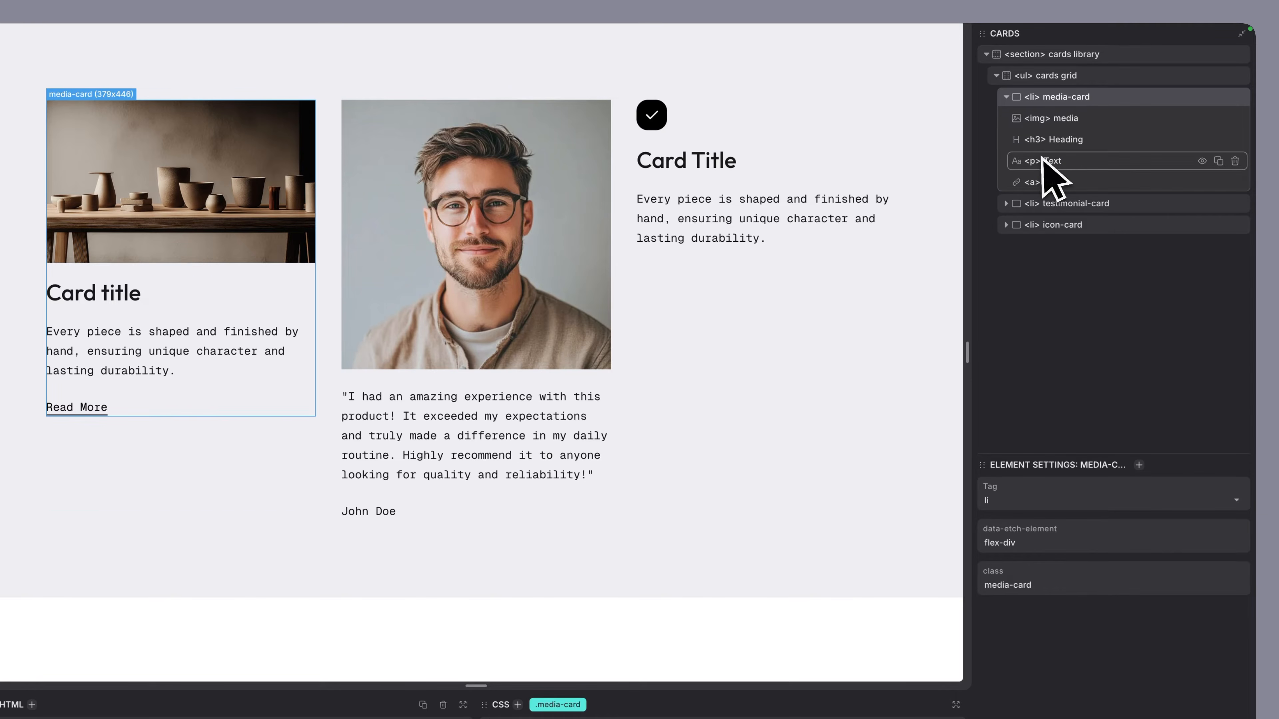
Create BEM classes for the testimonial-card element and for the icon-card element, including their children.
click(1104, 202)
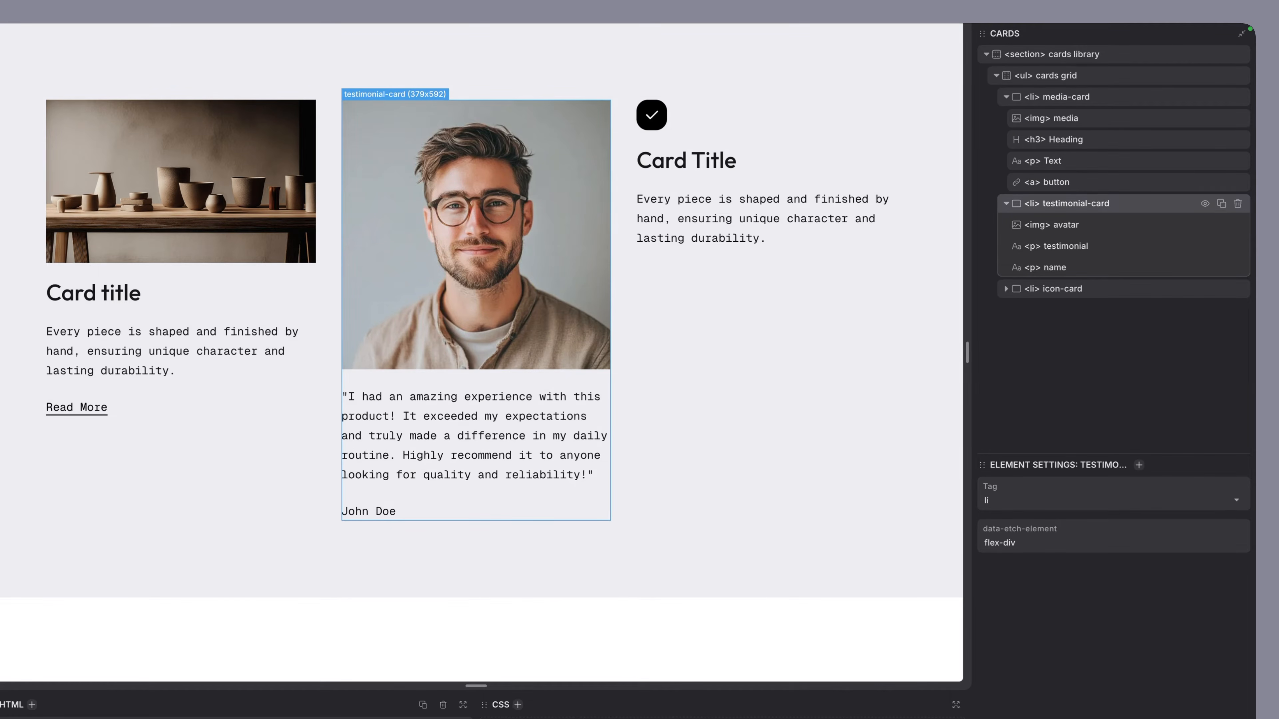
right_click(1103, 202)
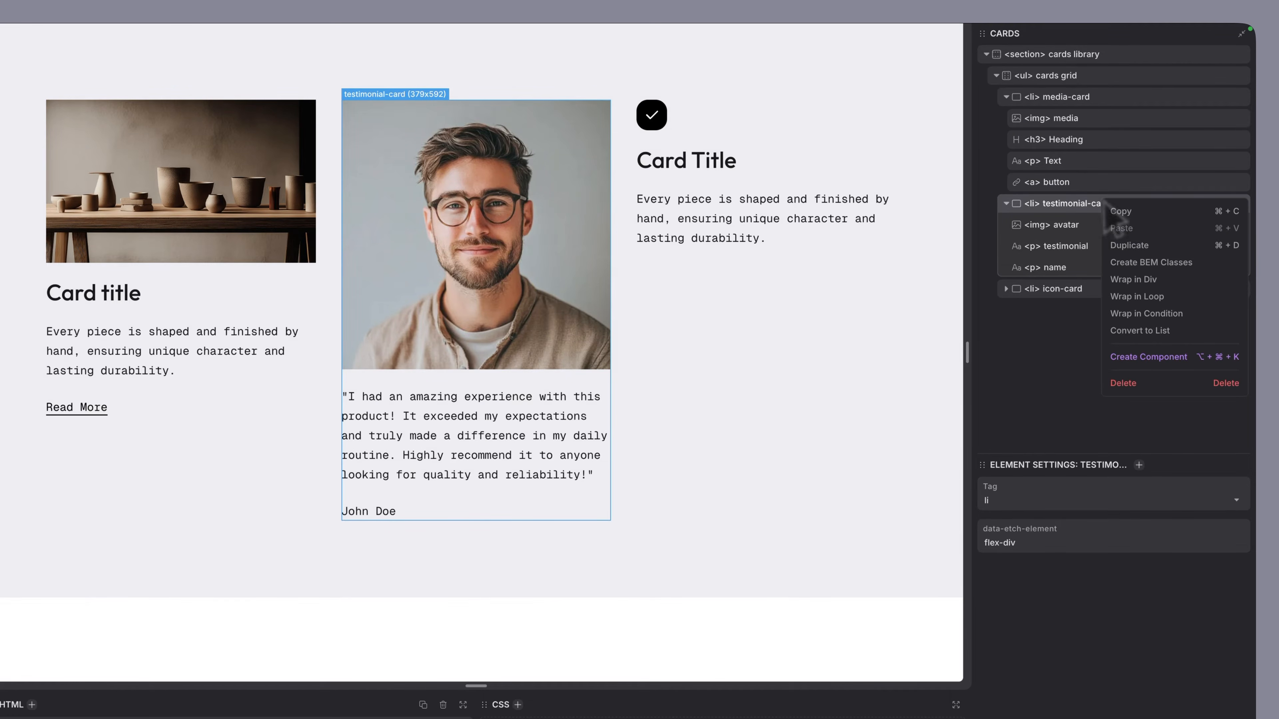
click(1154, 262)
click(1101, 288)
right_click(1099, 287)
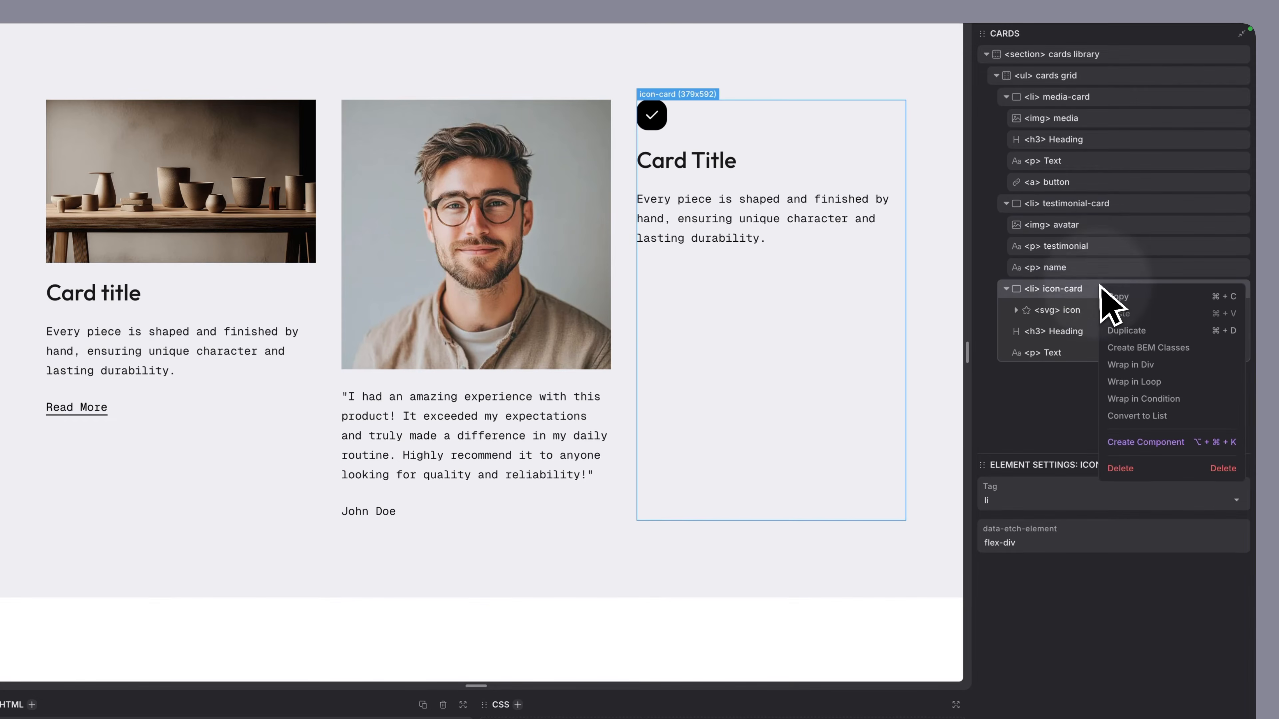
click(1149, 348)
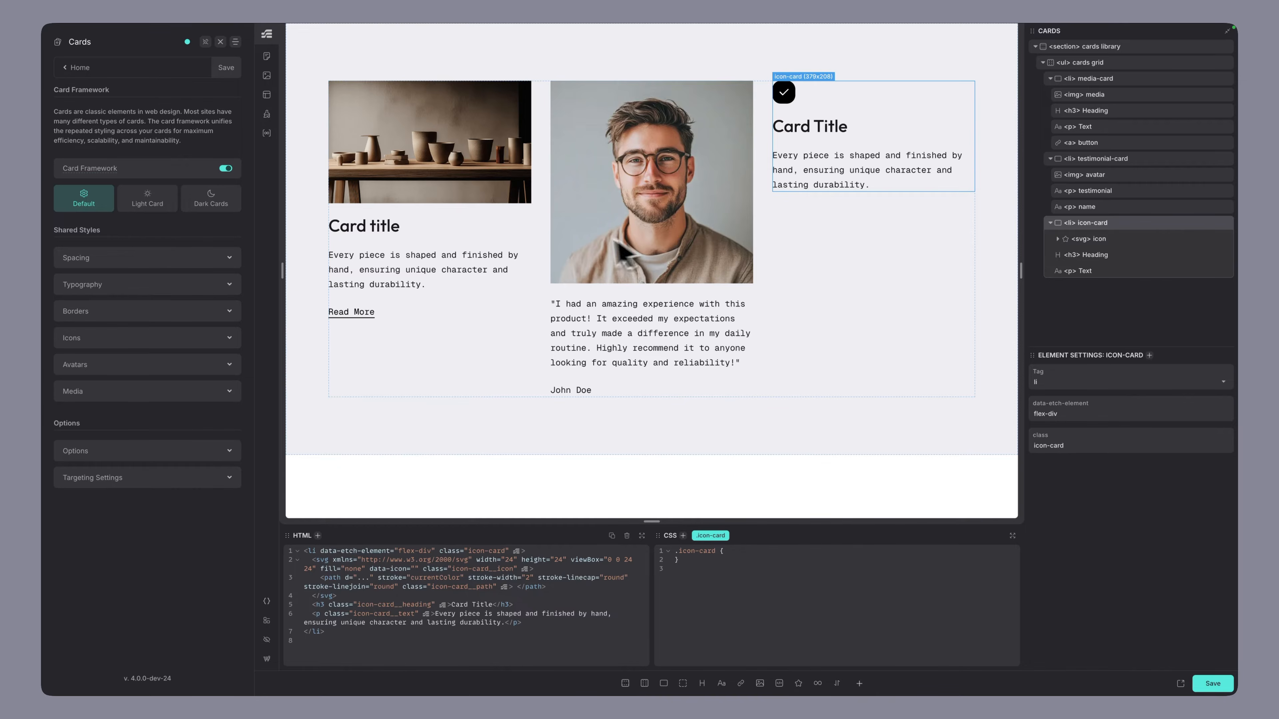
Give the .media-card class the CSS declaration padding: var(--card-padding);.
click(1126, 79)
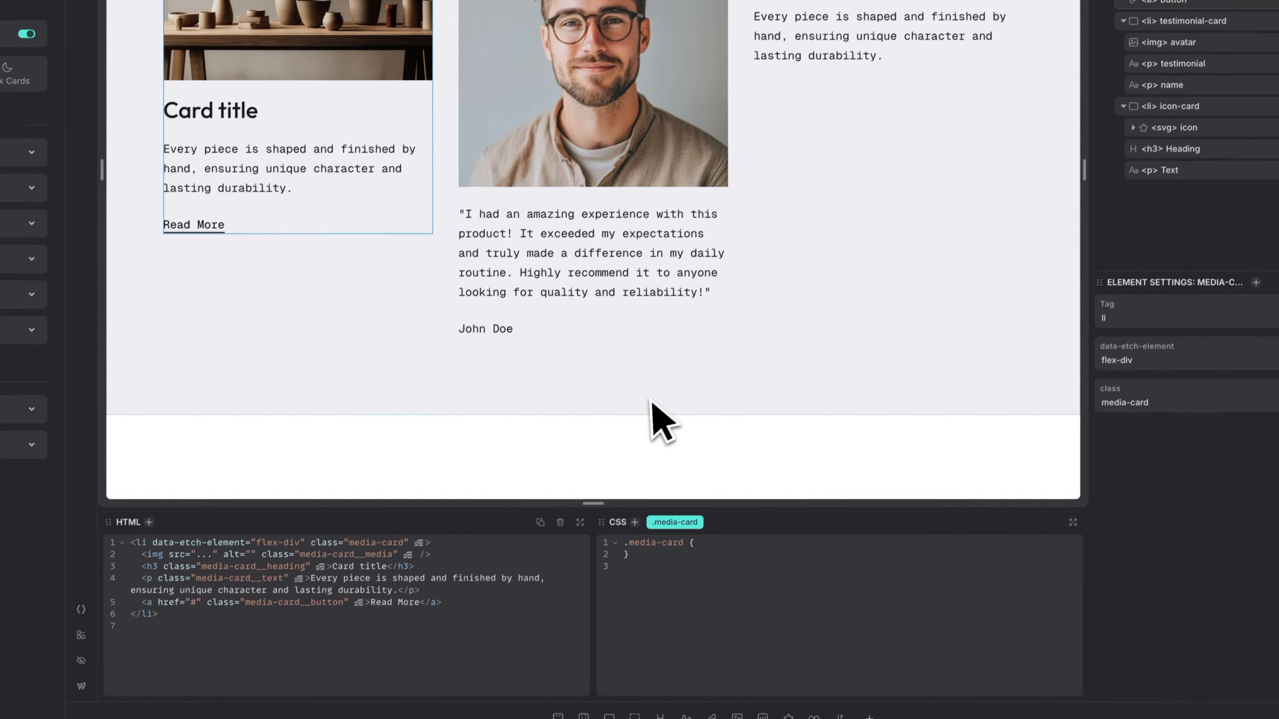
click(756, 525)
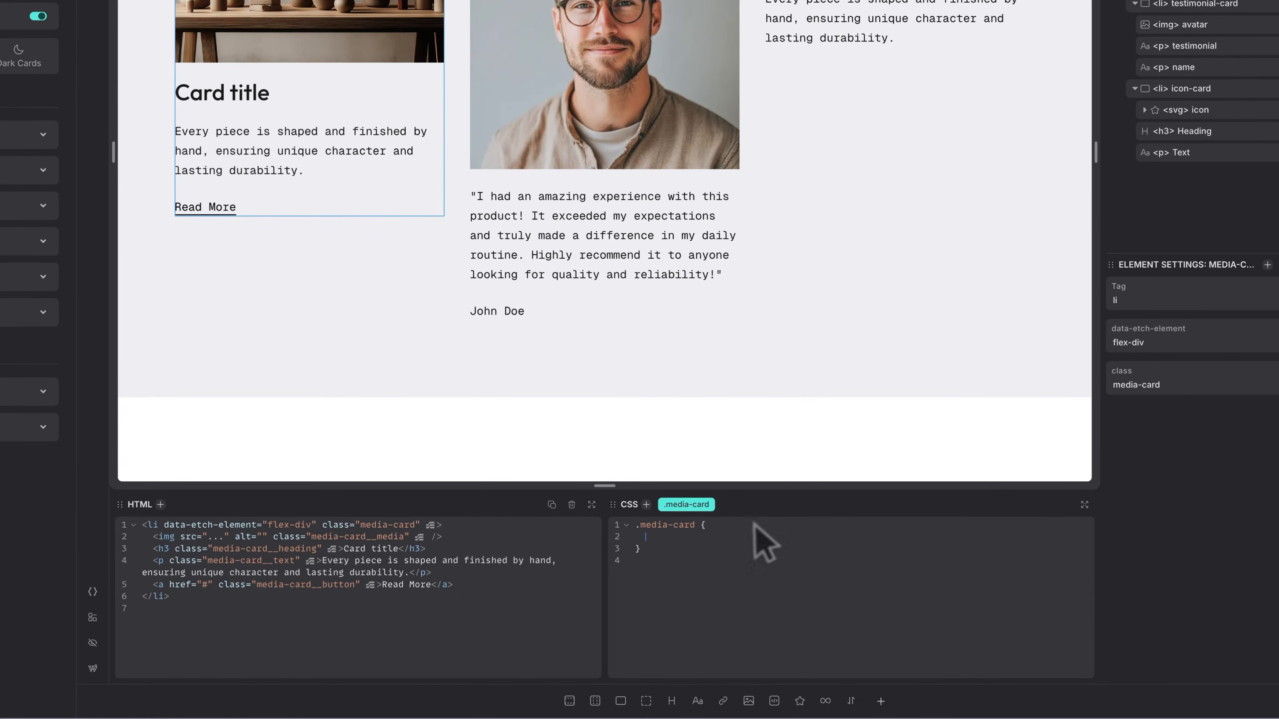
key(Return)
text(padding:)
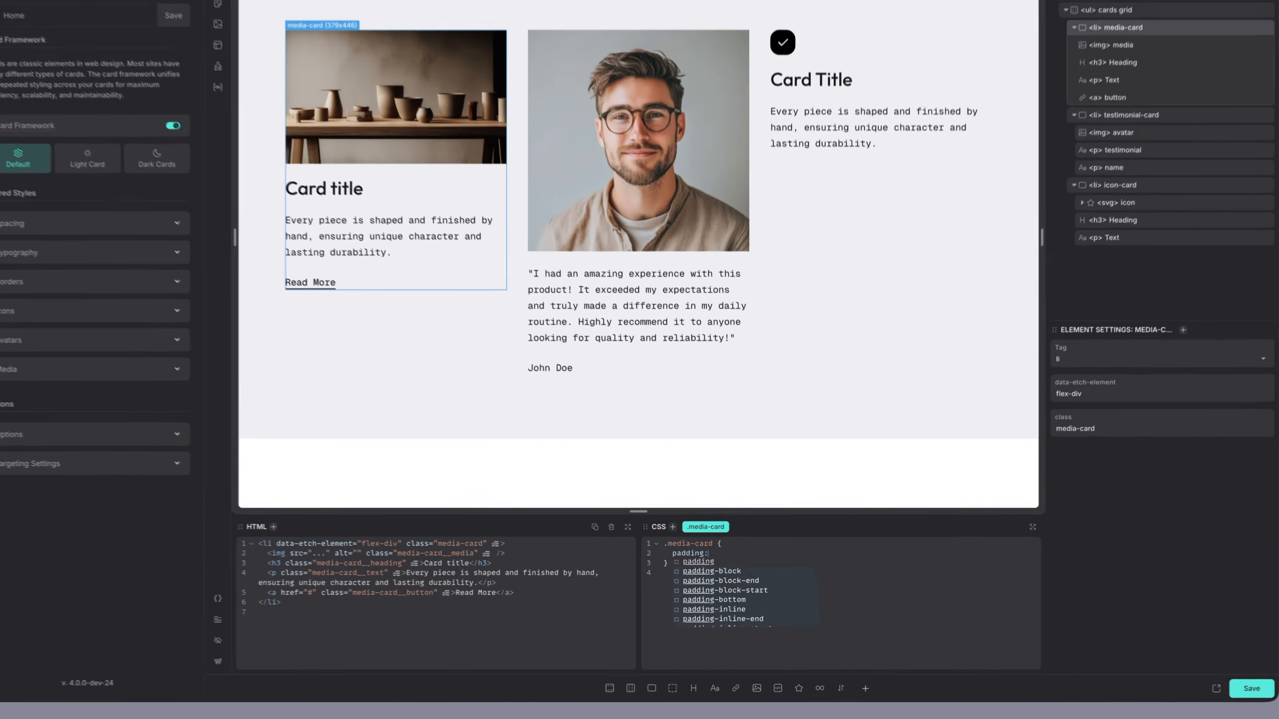
key(Return)
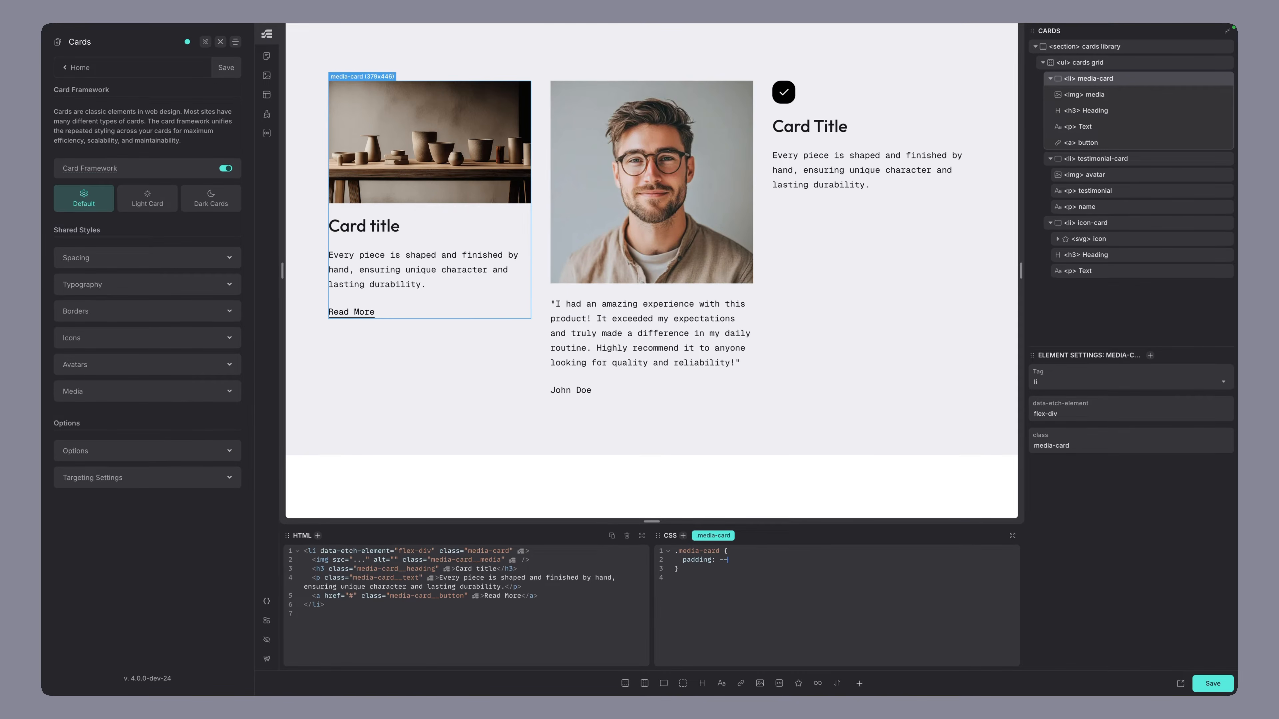
text(--card-padding);)
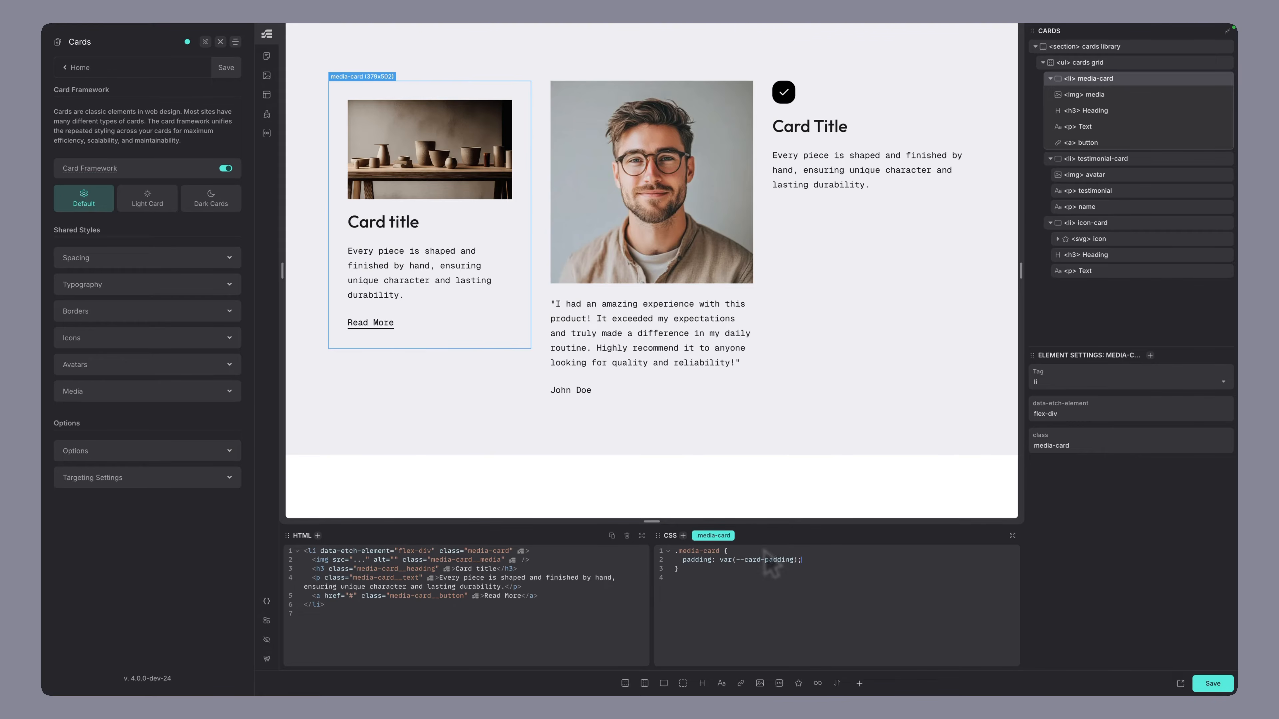
Add the declaration border-radius: var(--card-radius); to the .media-card CSS below the padding.
key(Return)
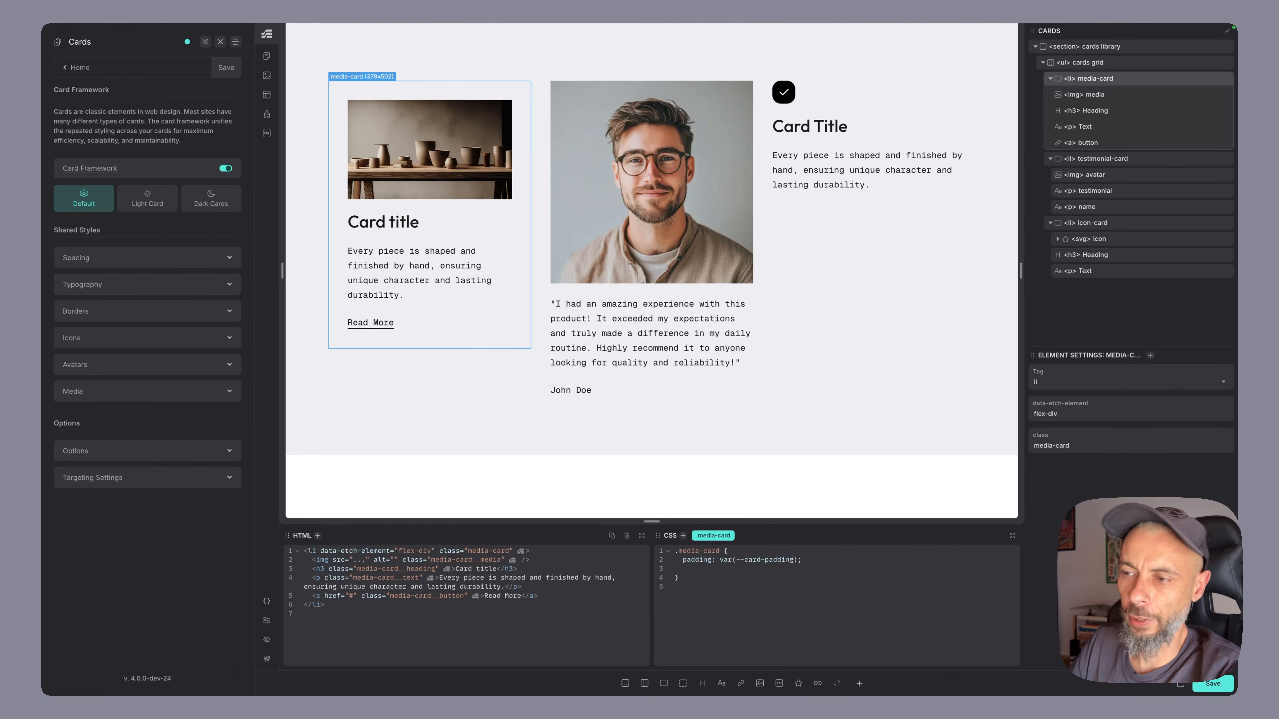
text(border-radius:)
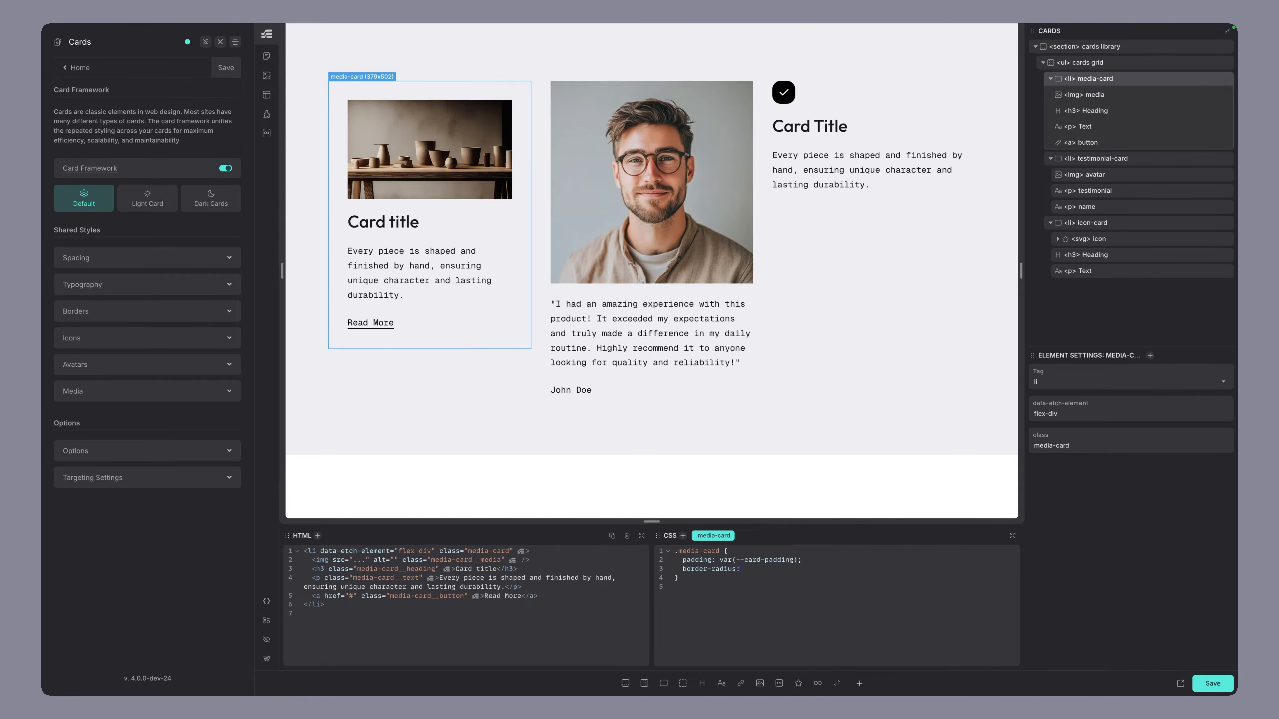
text( --card-radius)
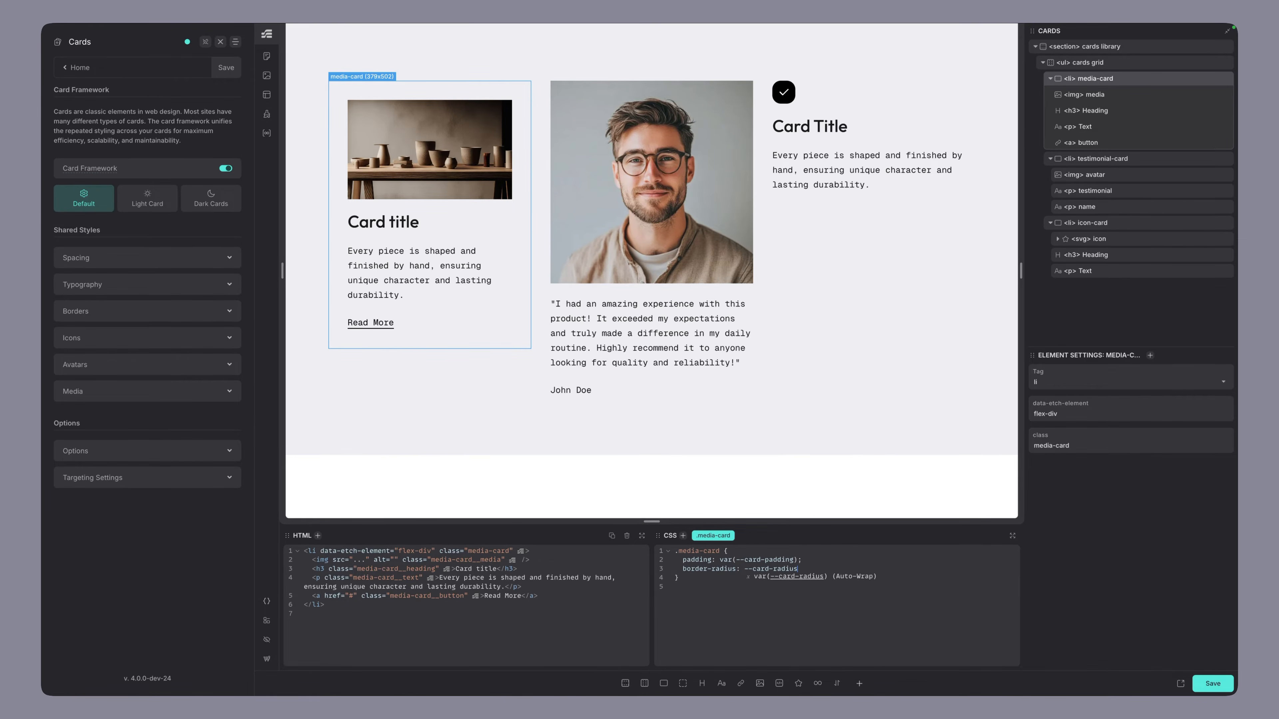
key(Tab)
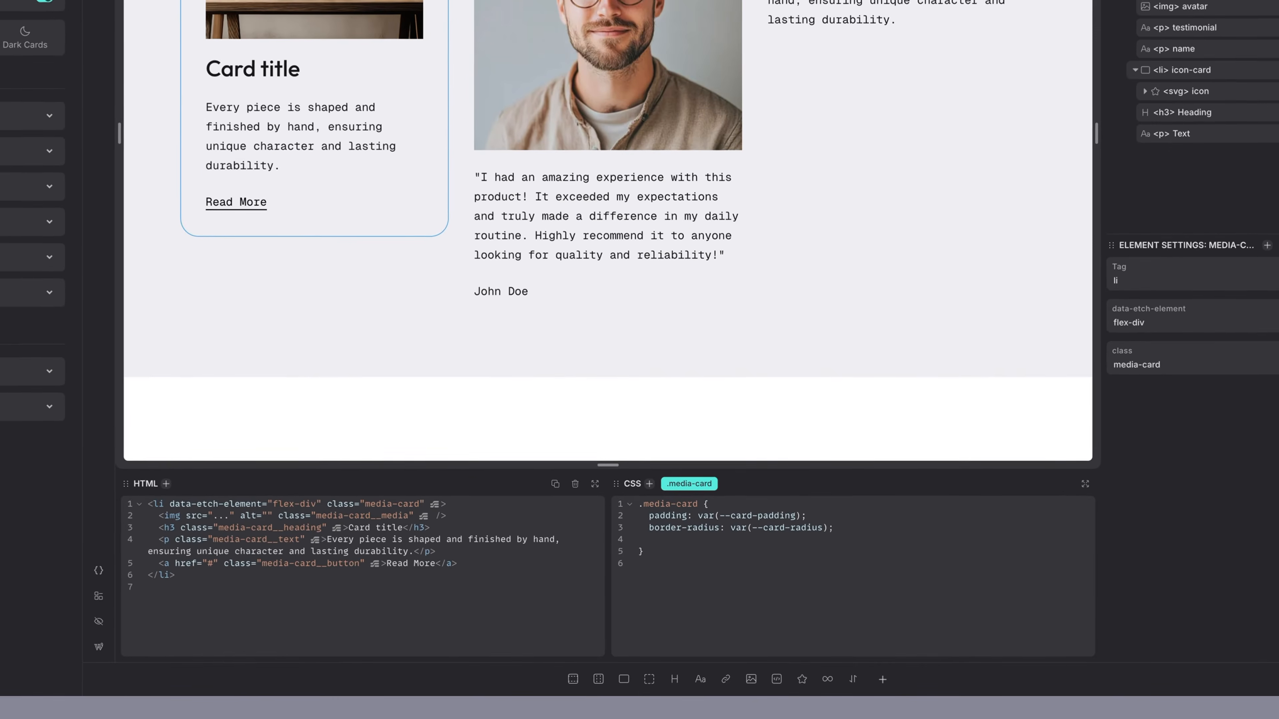
Add the declaration background-color: var(--light-card-background); to the .media-card CSS.
text(ba)
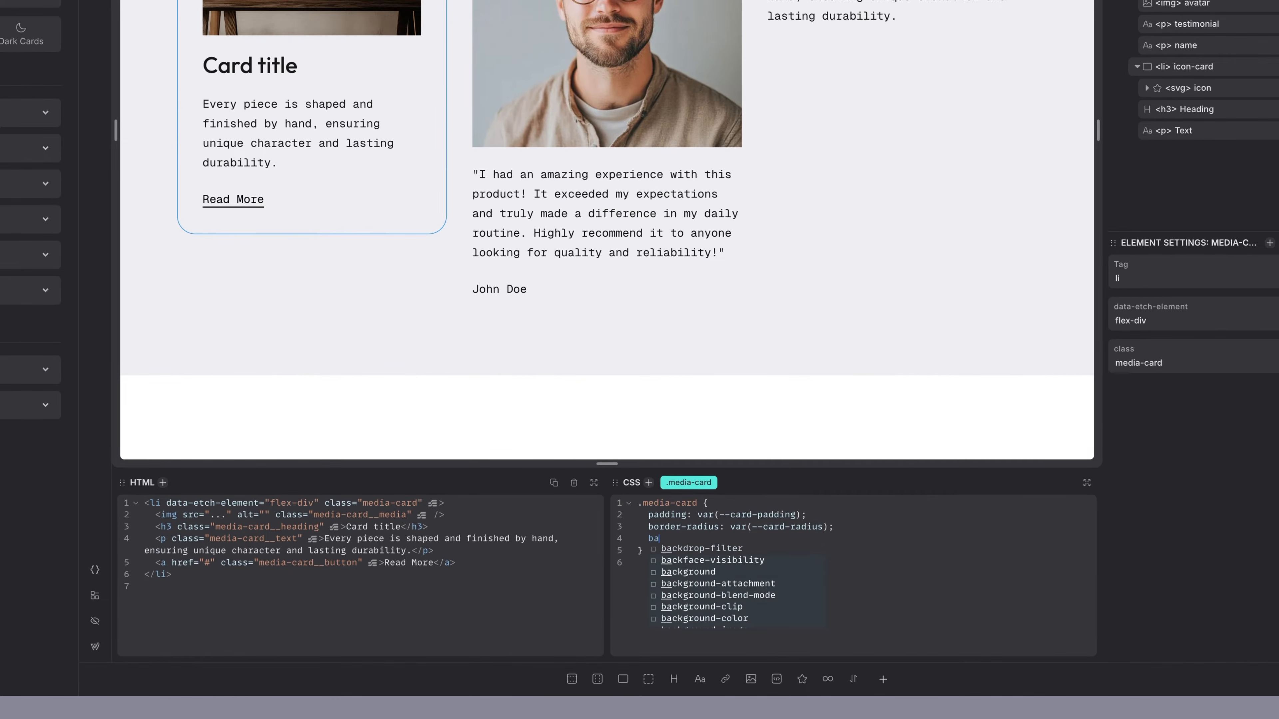
text(ckground-co)
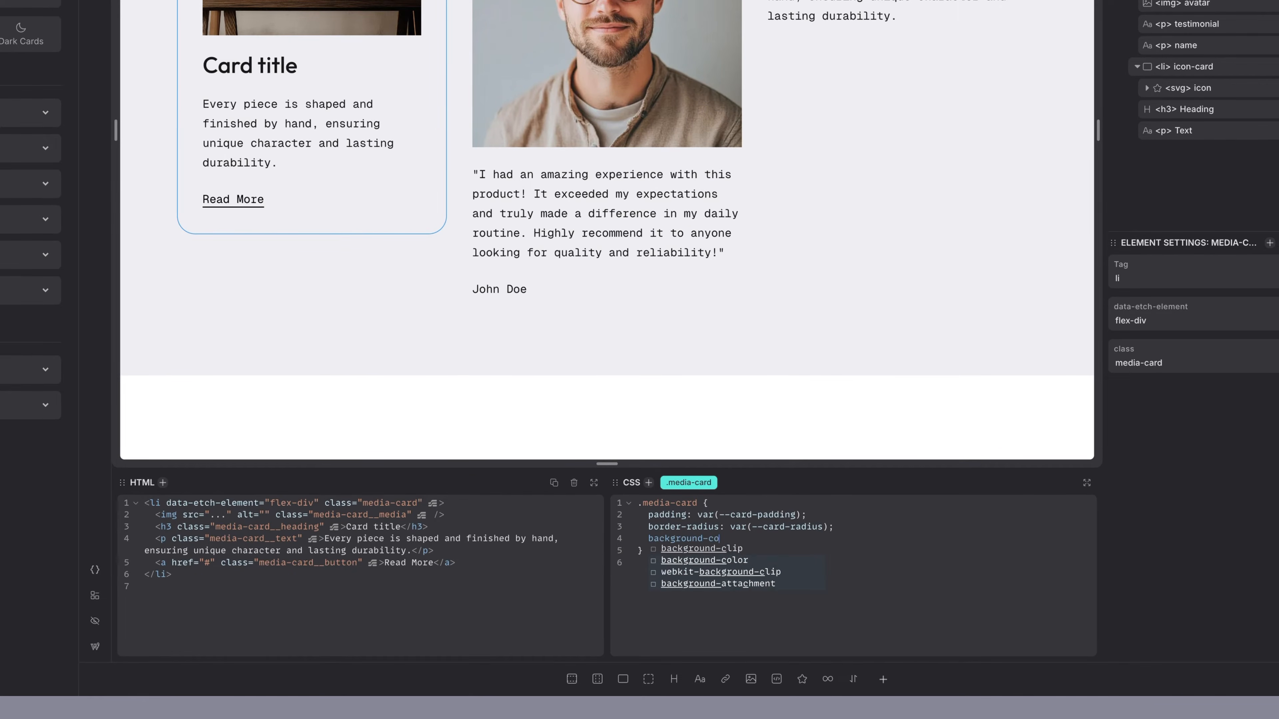
text(lor:)
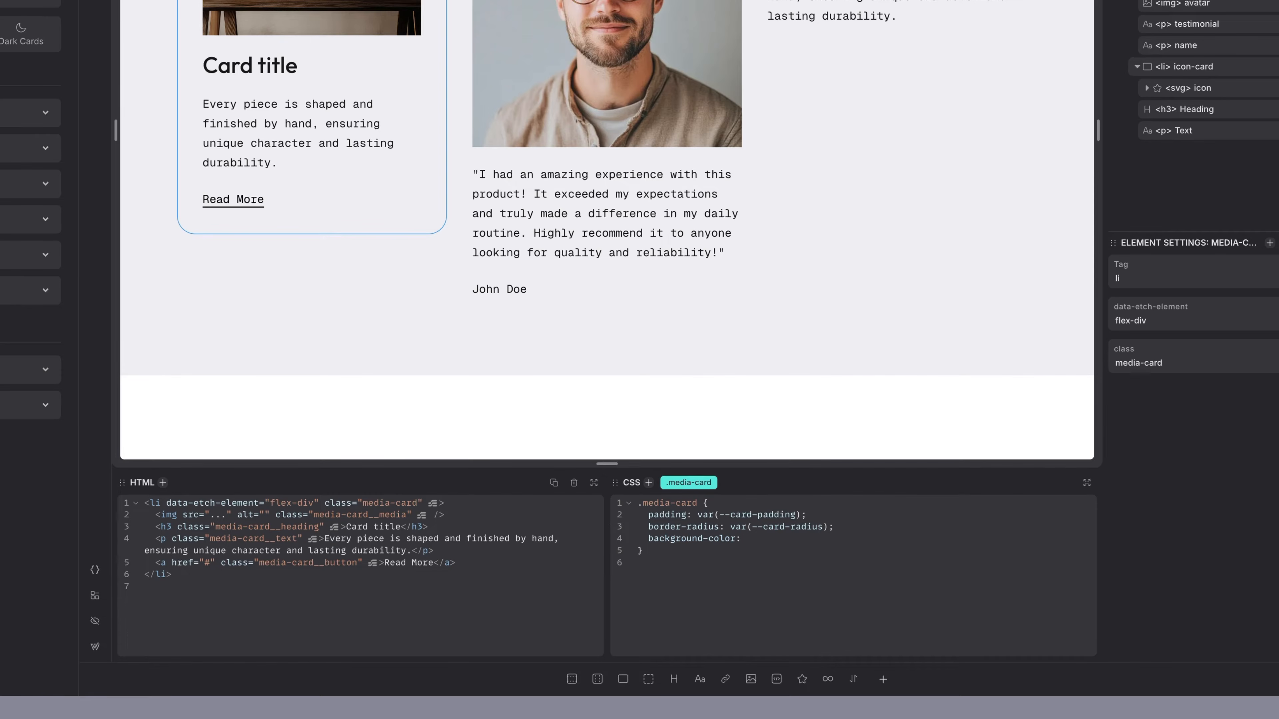
text( --light-card-backgrou)
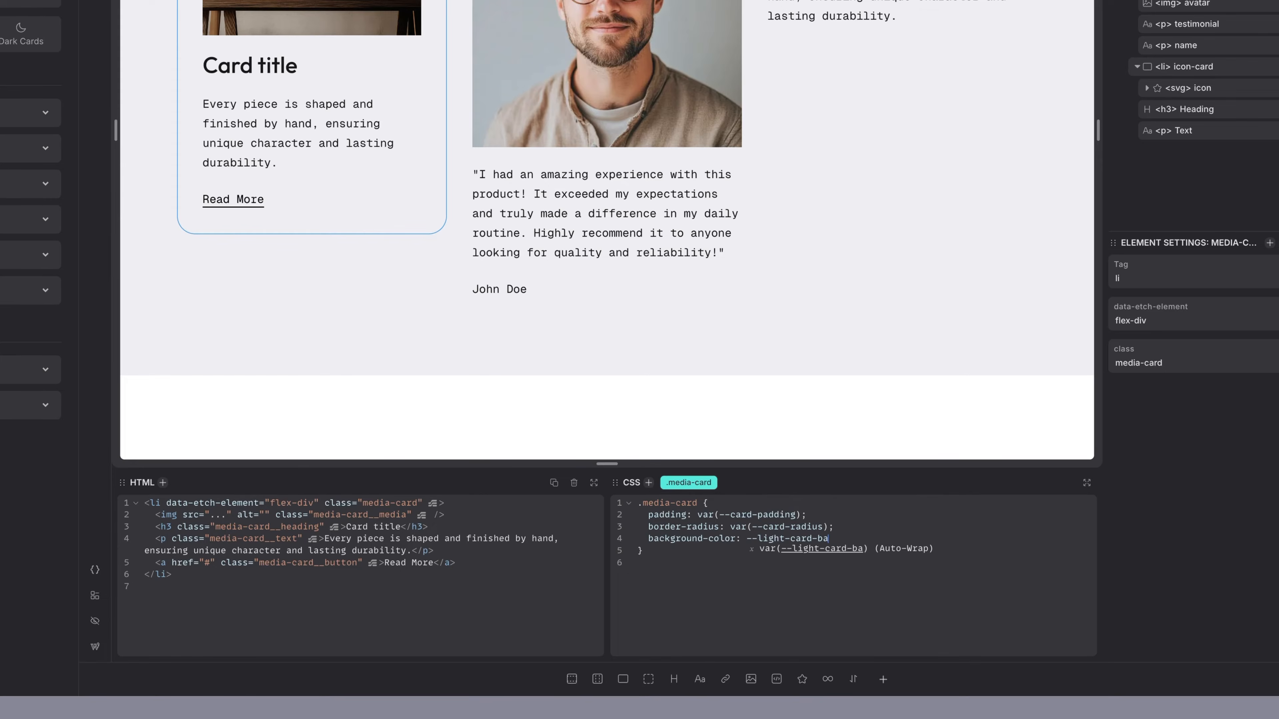
text(nd)
key(Return)
text(;)
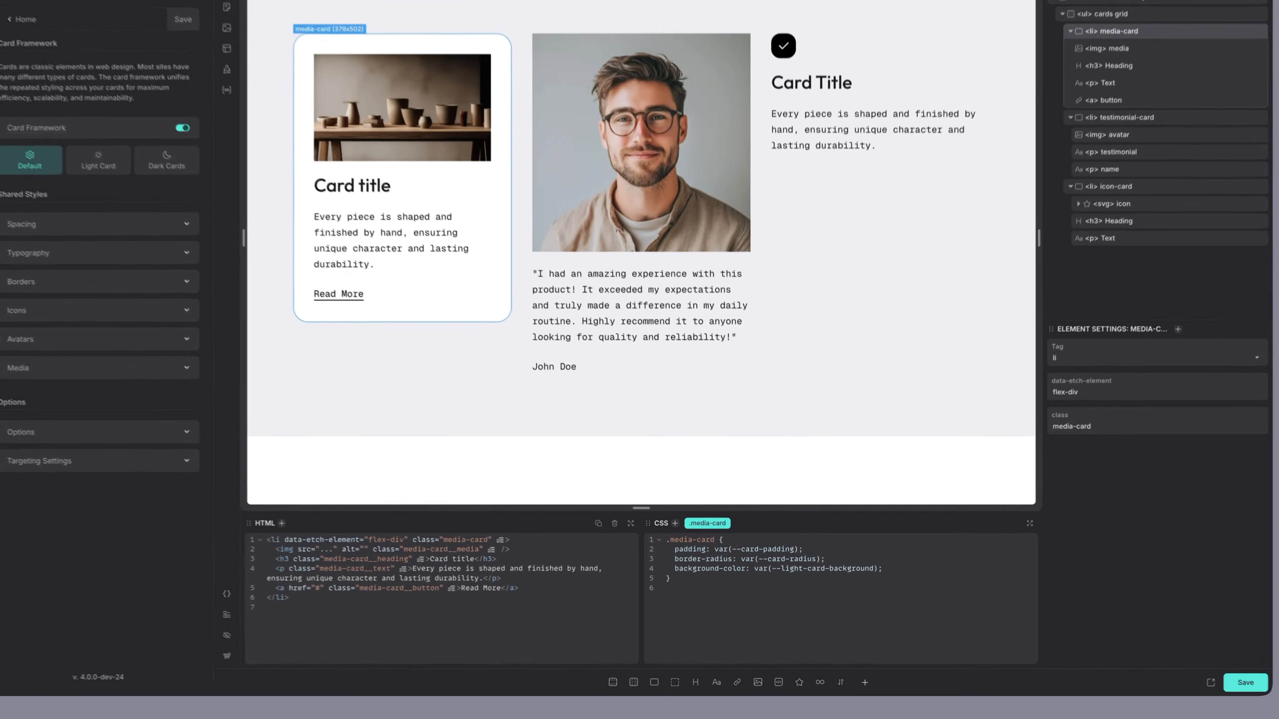
Copy the padding, border-radius and background-color declarations from .media-card into the .testimonial-card and .icon-card CSS.
click(850, 577)
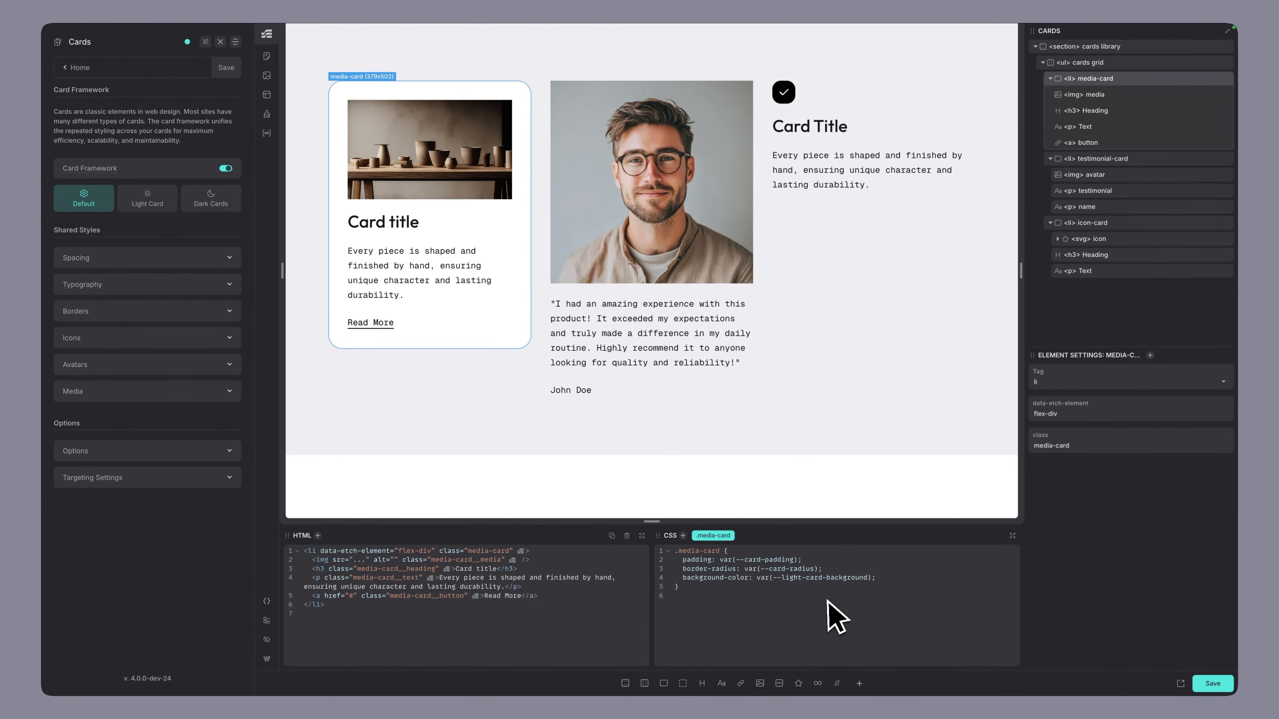
drag(685, 563, 898, 582)
key(ctrl+c)
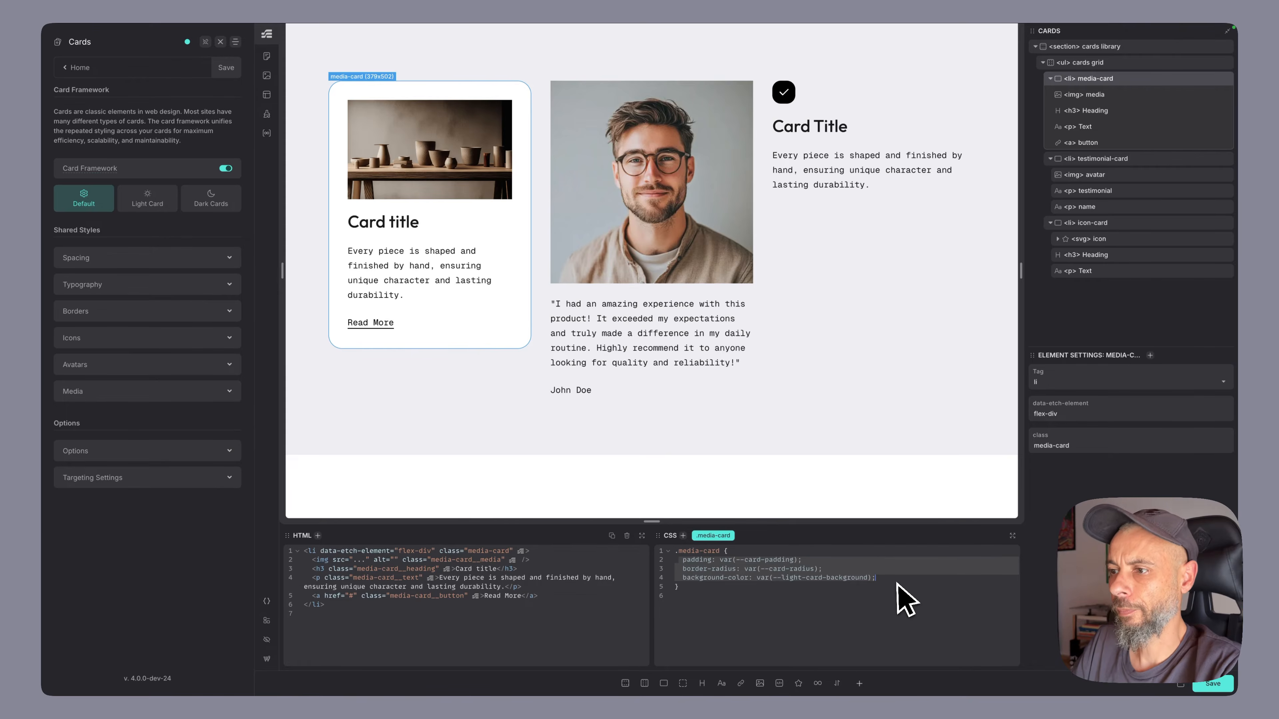
click(1136, 160)
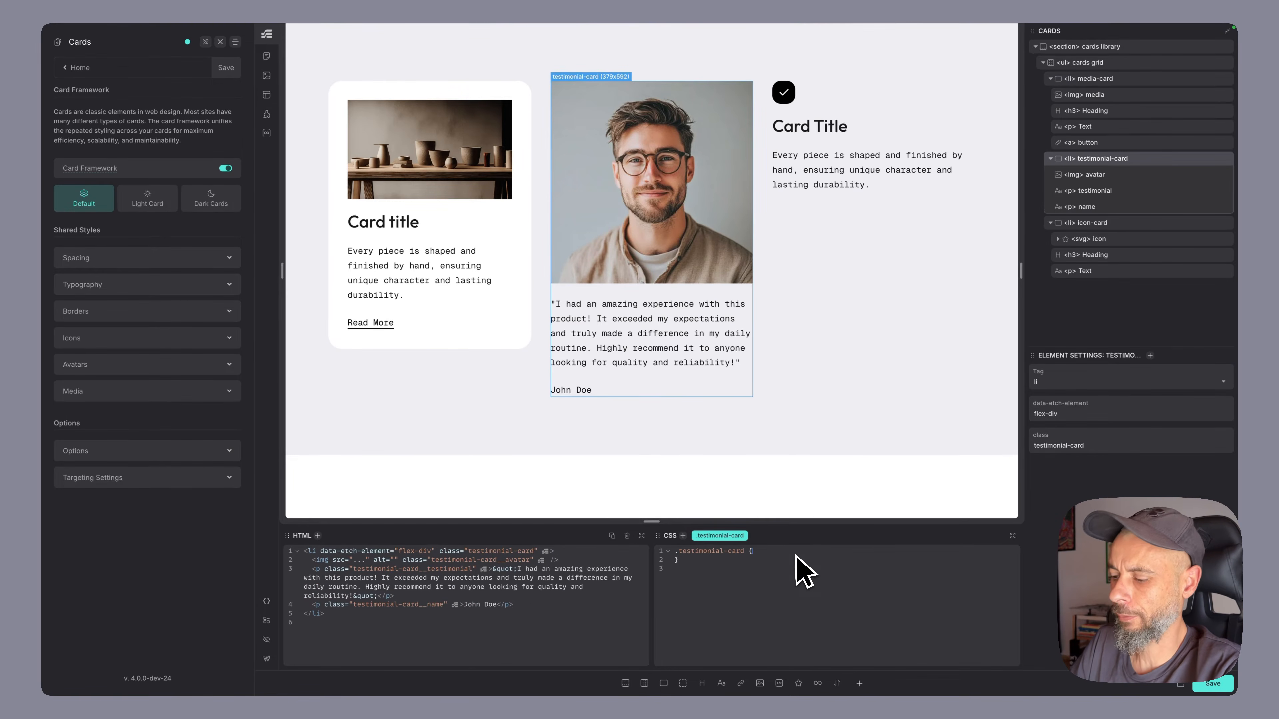
key(ctrl+v)
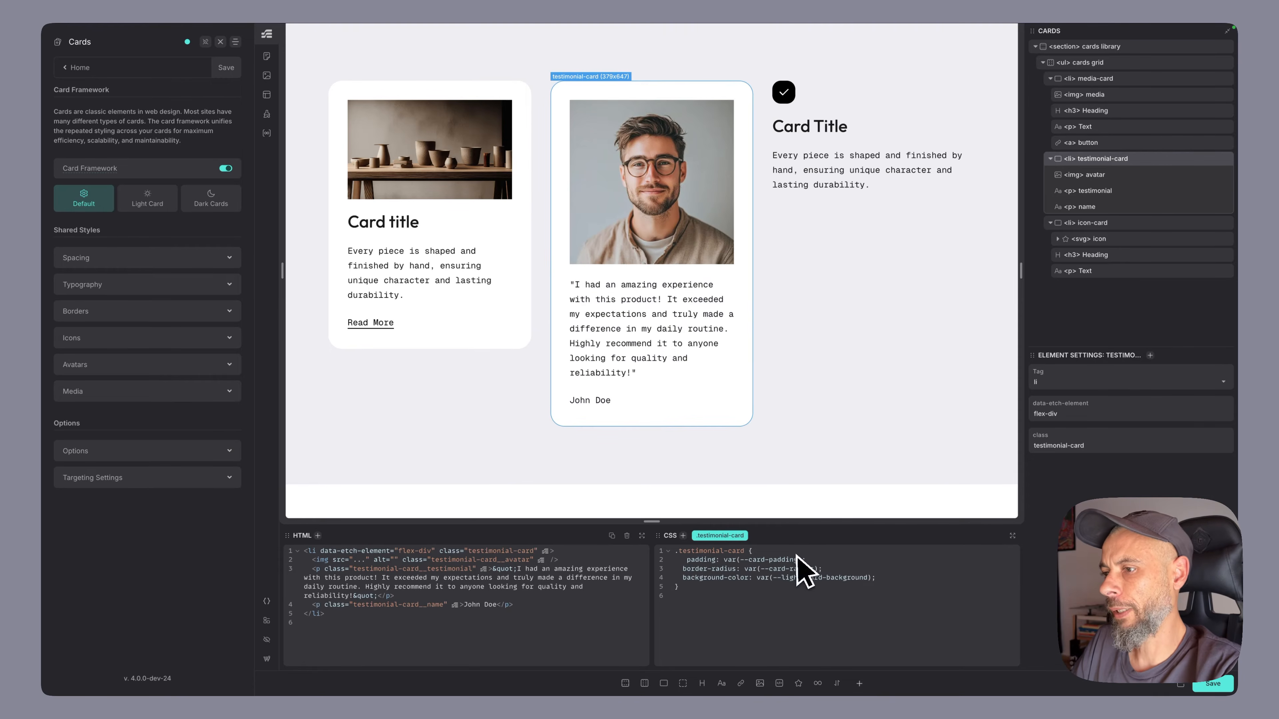
click(686, 560)
key(BackSpace)
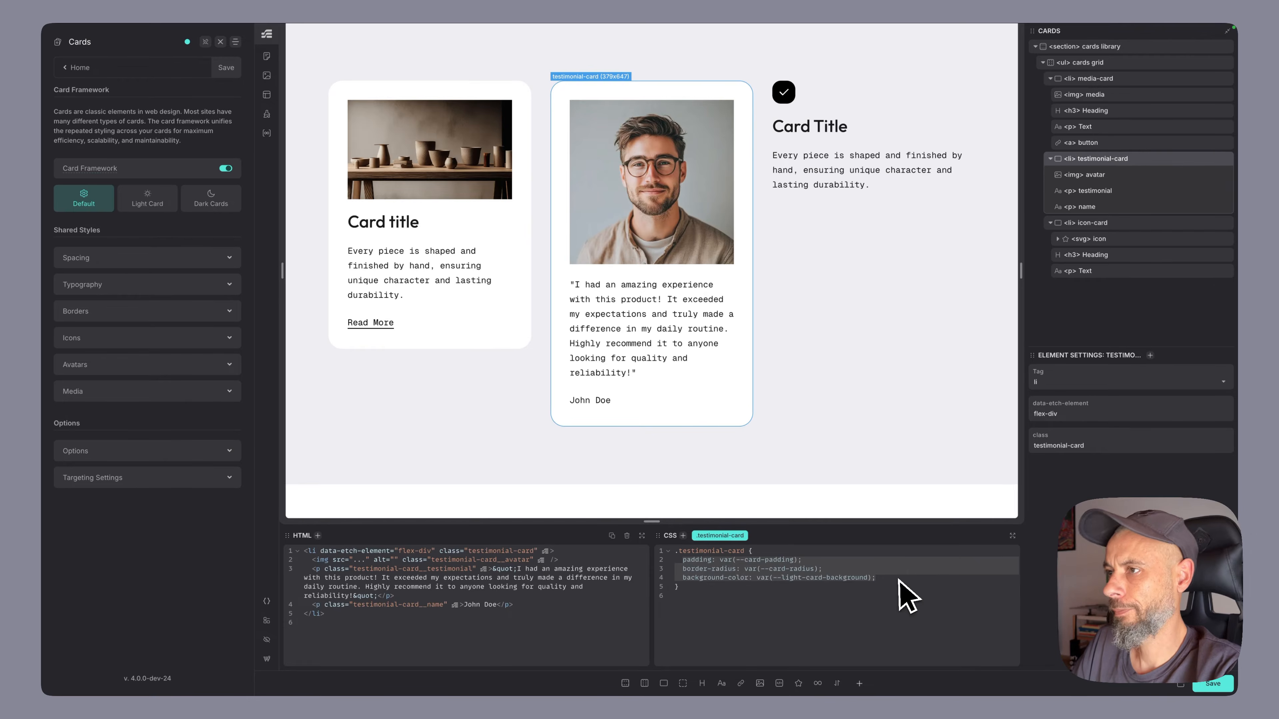
click(1100, 225)
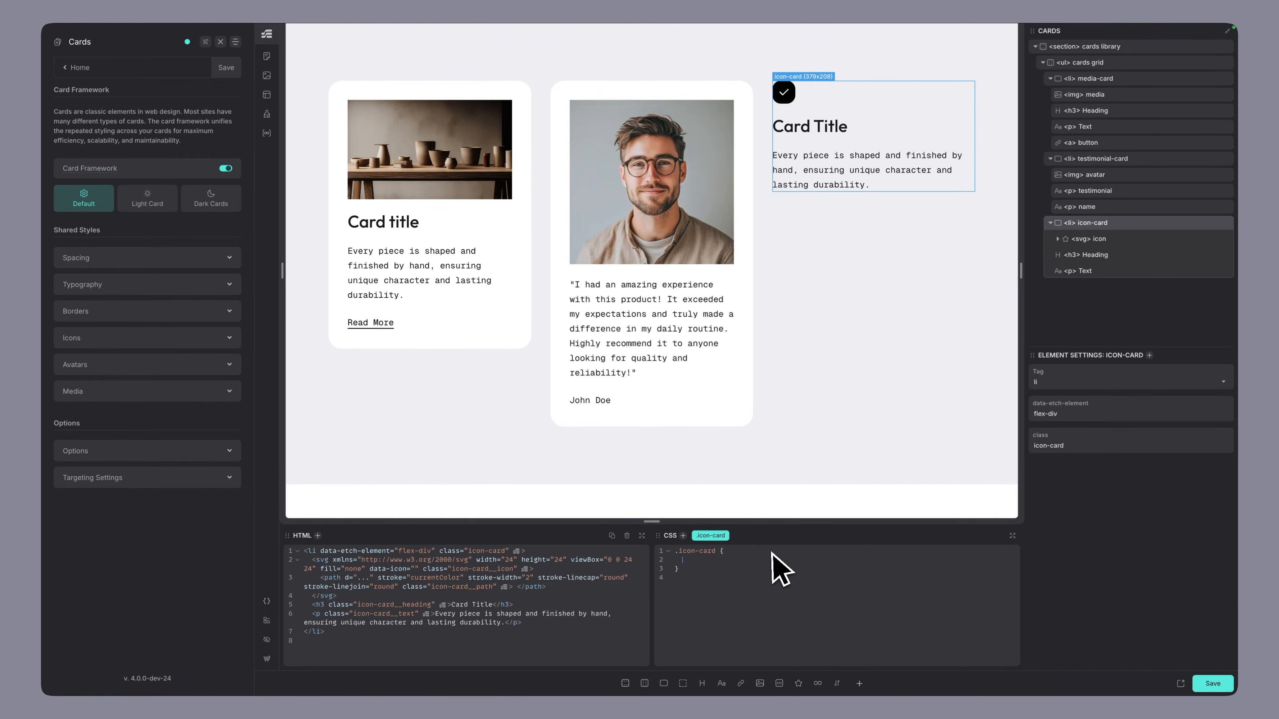
text(padding: var(--card-padding);   border-radius: var(--card-radius);   background-color: var(--light-card-background);)
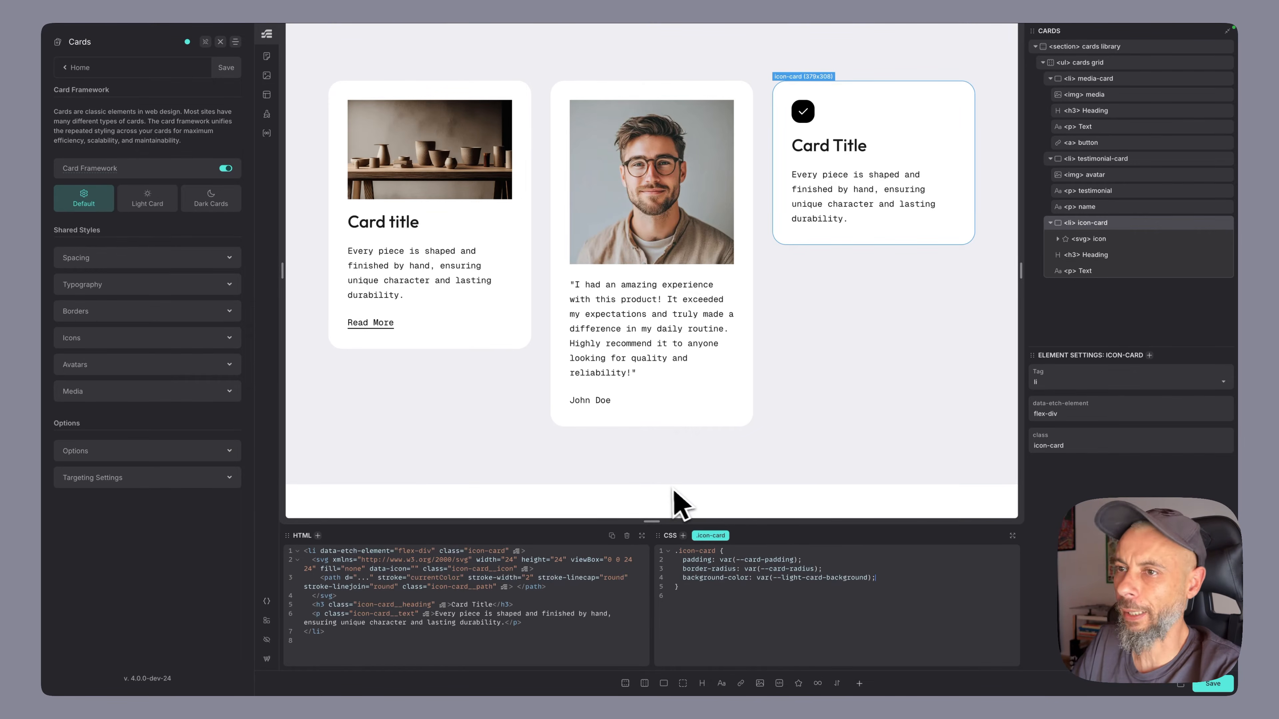
Set the shared card padding to --space-m and the shared card border radius to --radius-s.
click(128, 259)
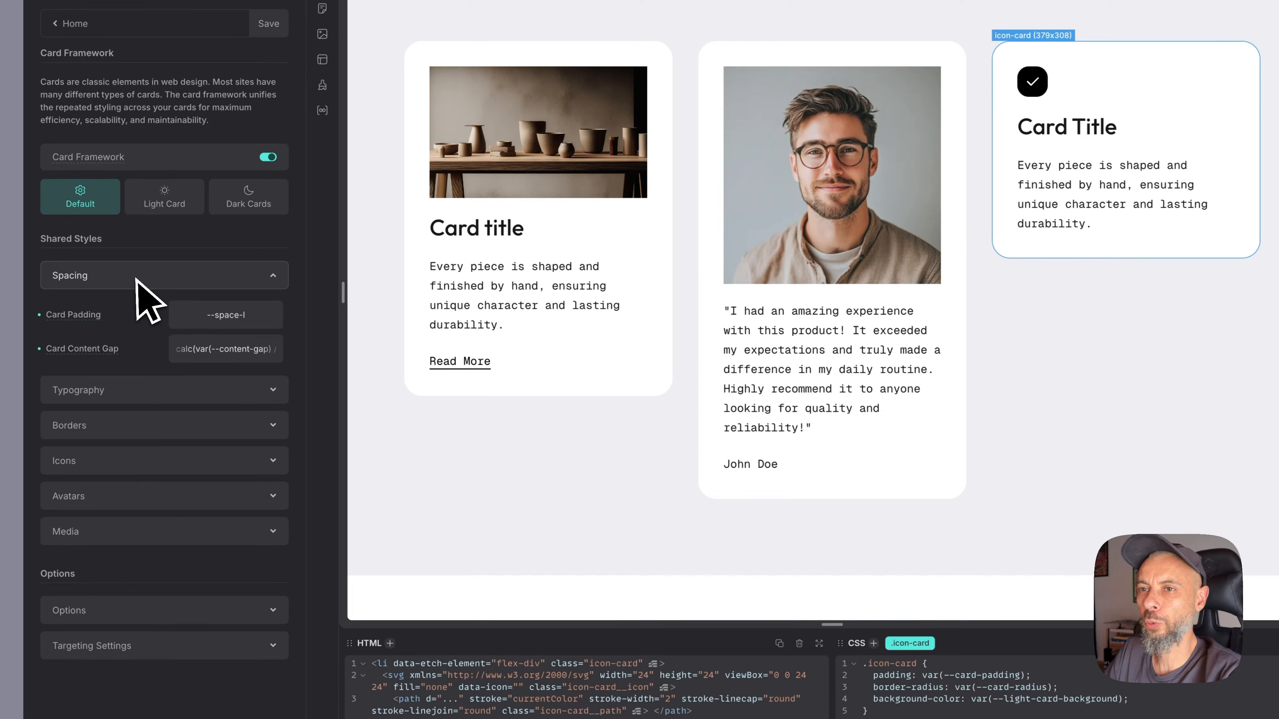
click(266, 320)
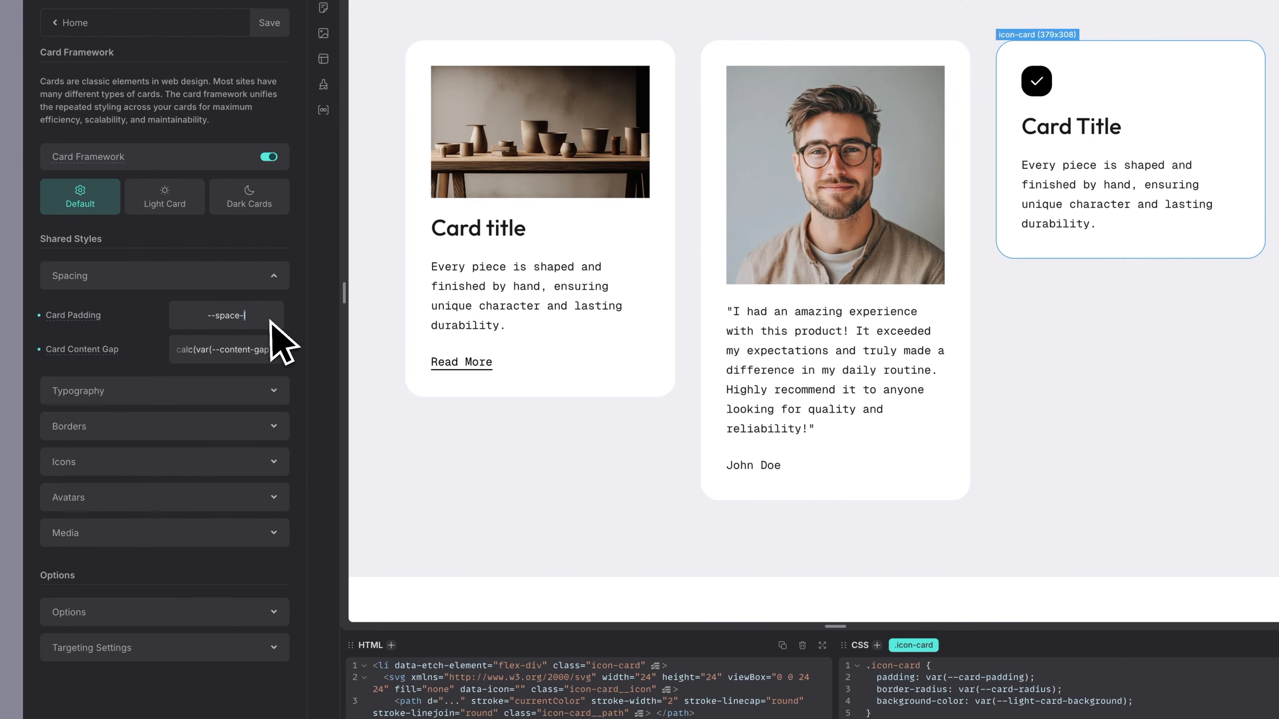
text(m)
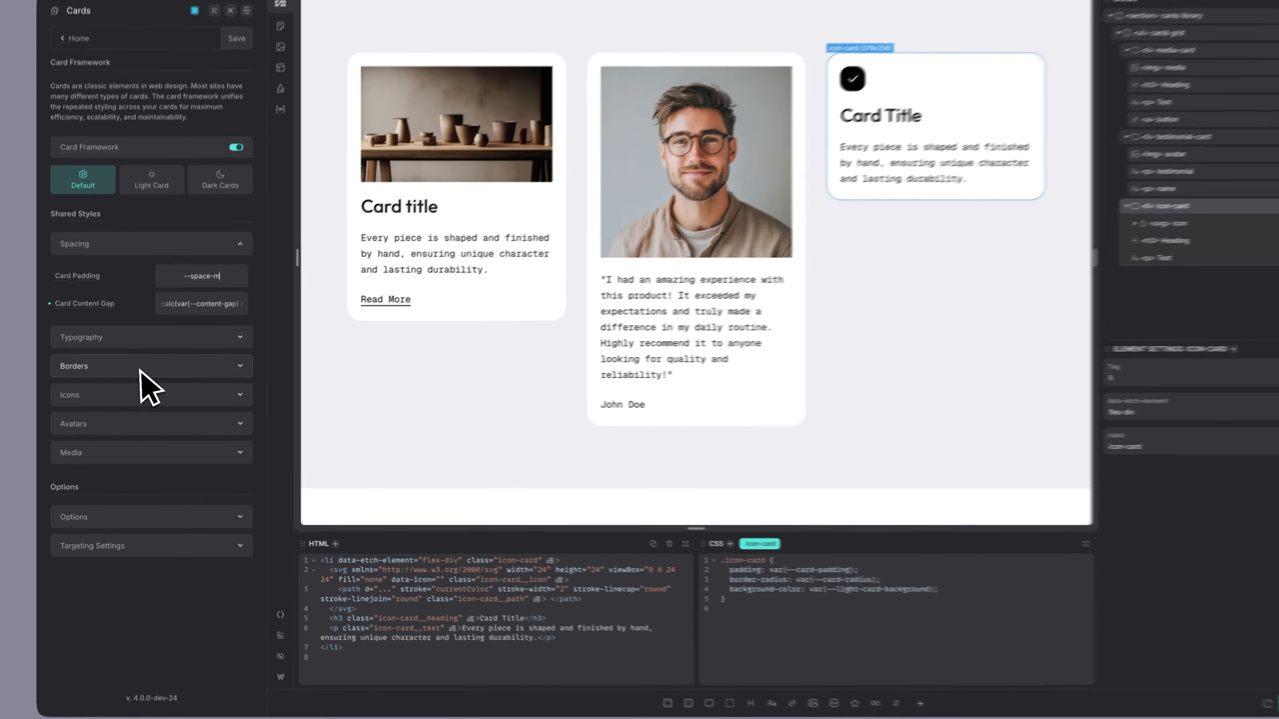
click(140, 370)
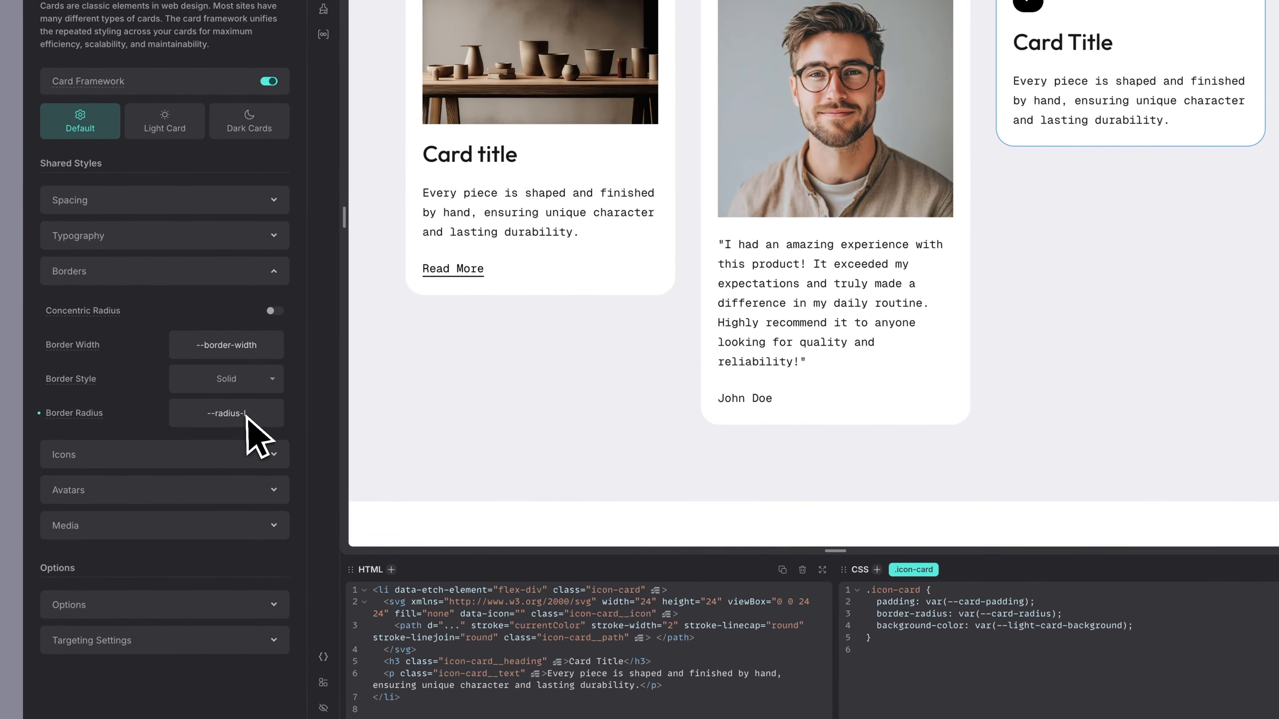
drag(244, 416, 268, 423)
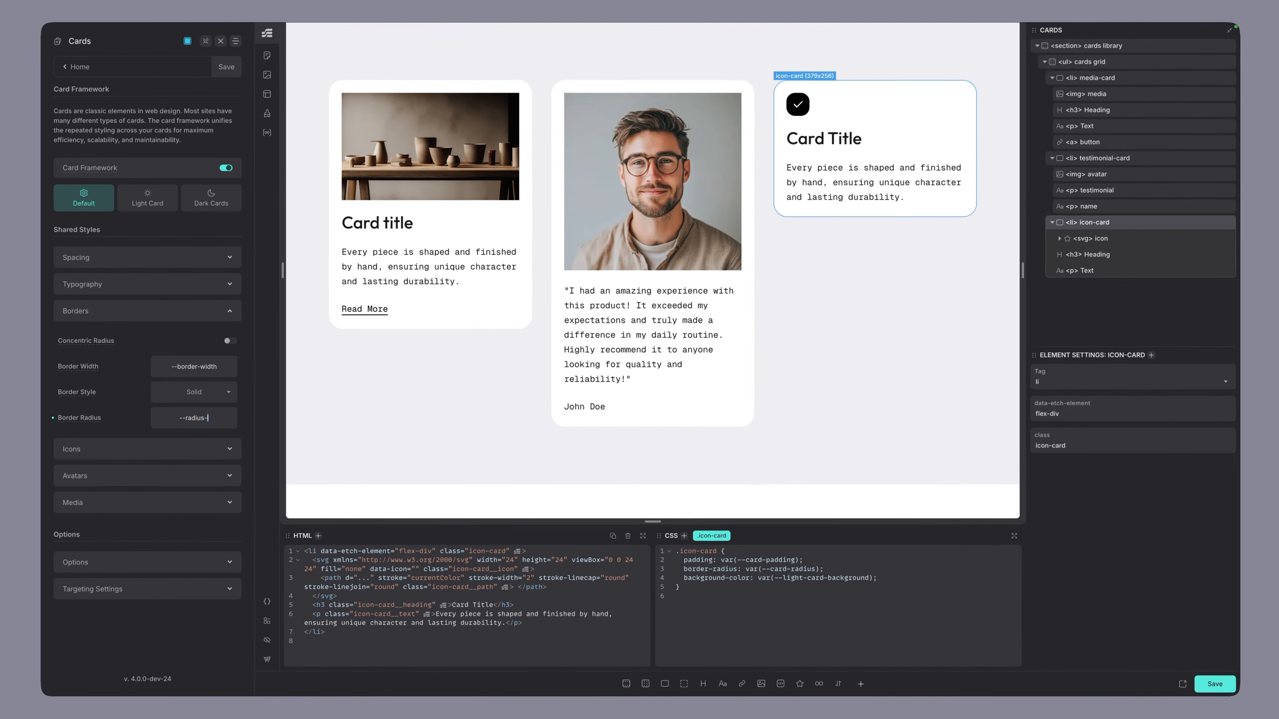
text(s)
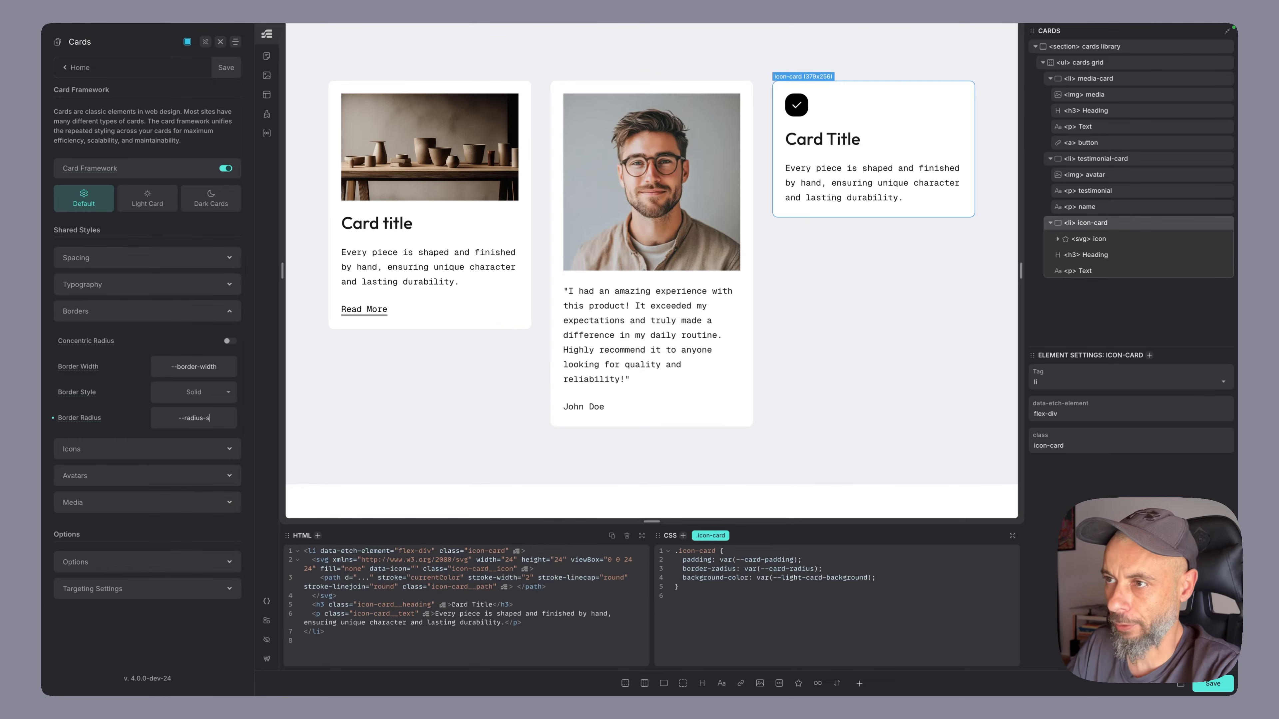
Restore the shared card border radius to --radius-l and the shared card padding to --space-l.
double_click(232, 409)
text(l)
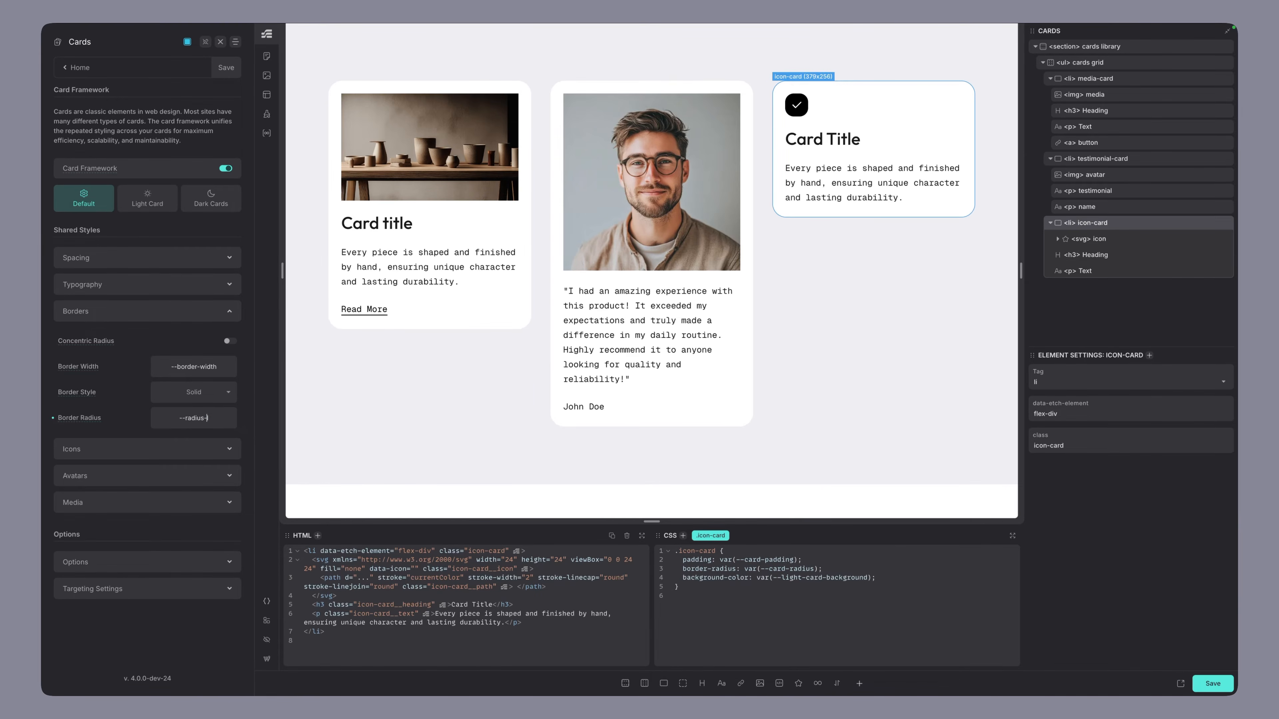
text(x)
key(shift+Left)
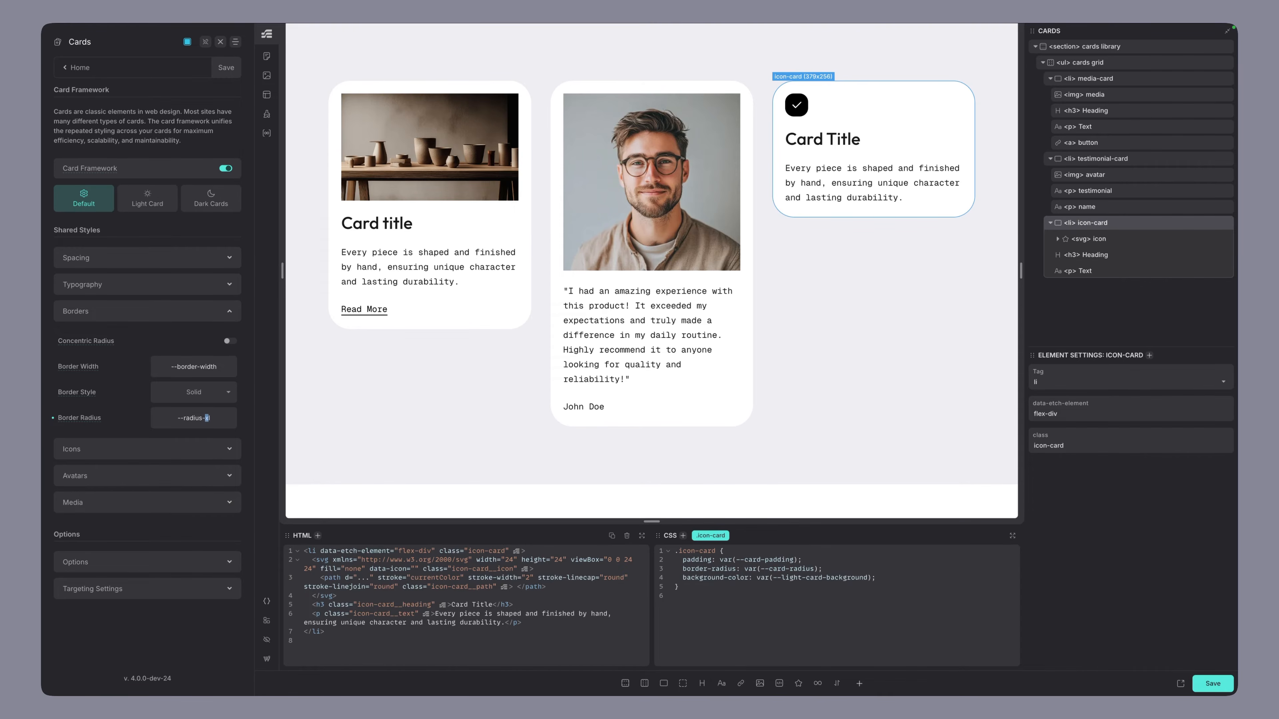
click(149, 258)
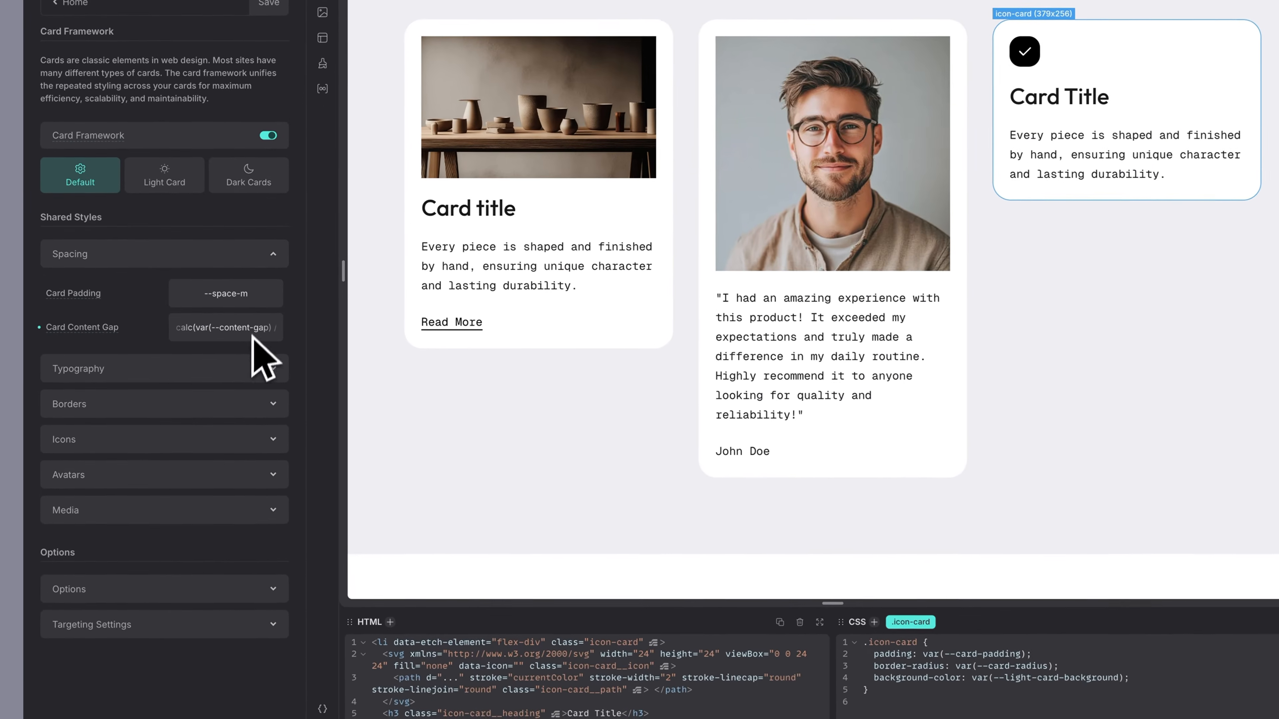
drag(241, 296, 259, 297)
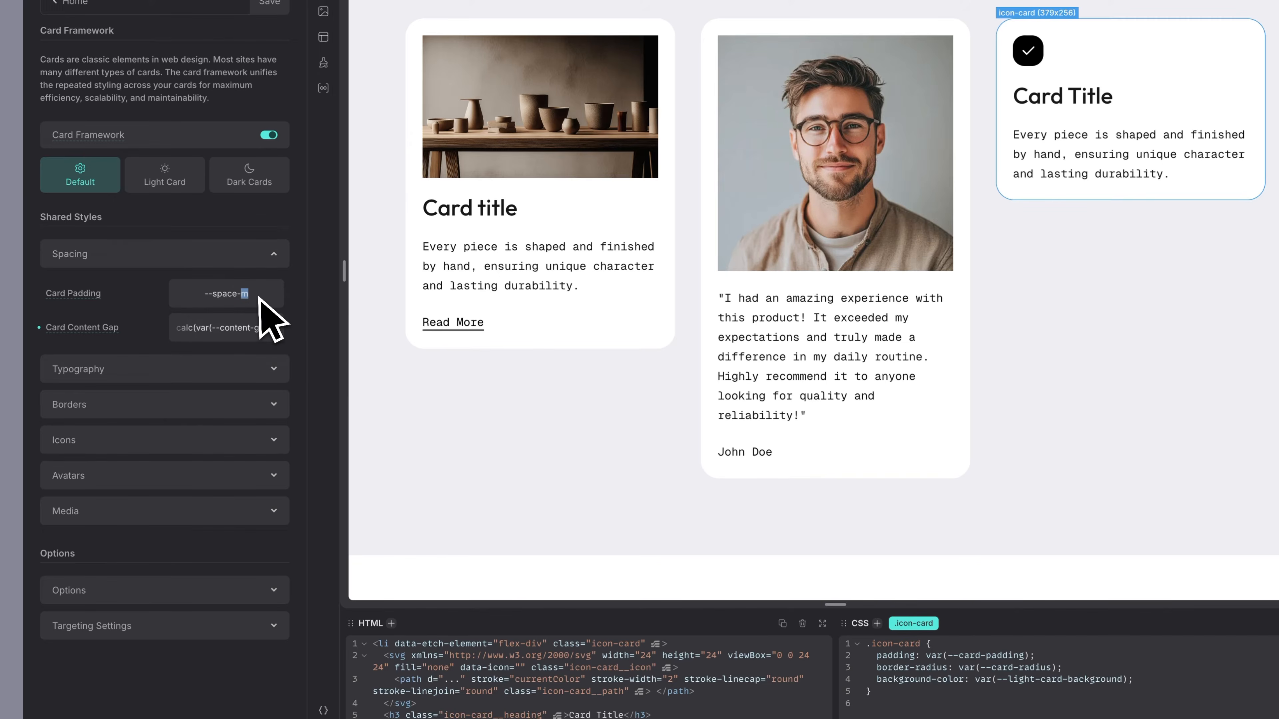
text(l)
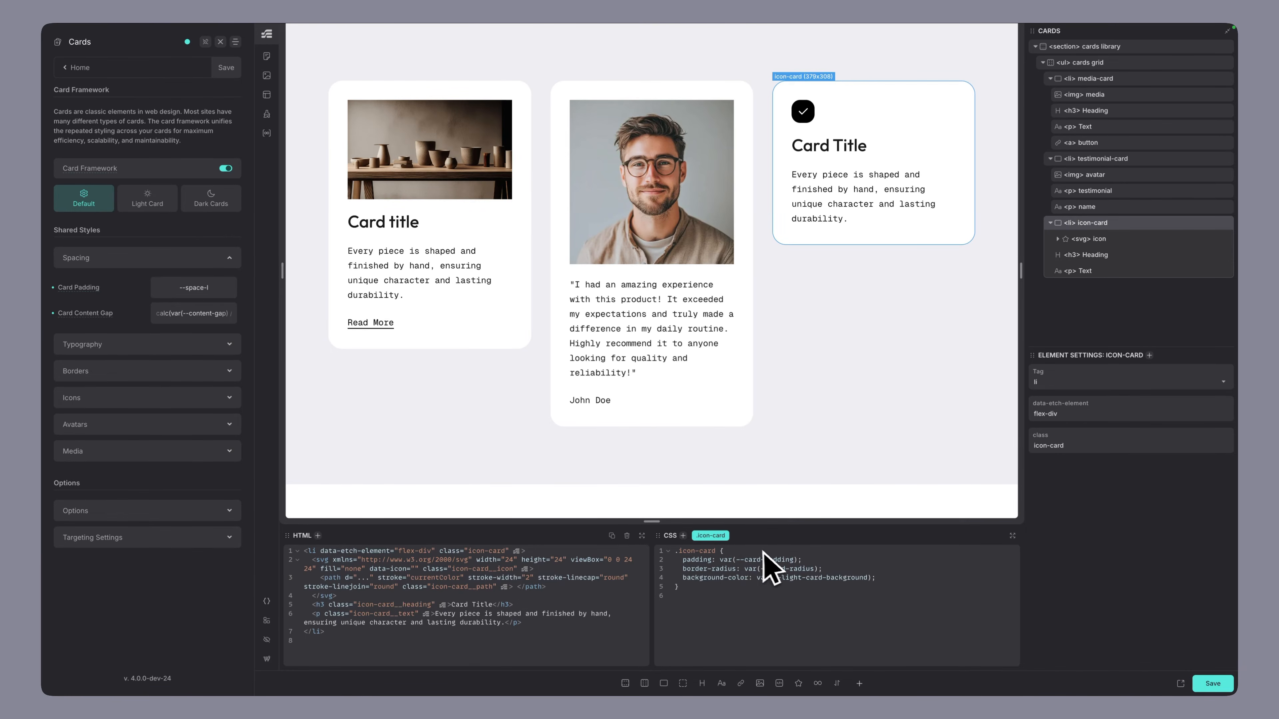
Delete the padding, border-radius and background-color declarations from the .icon-card, .testimonial-card and .media-card CSS.
drag(679, 560, 939, 602)
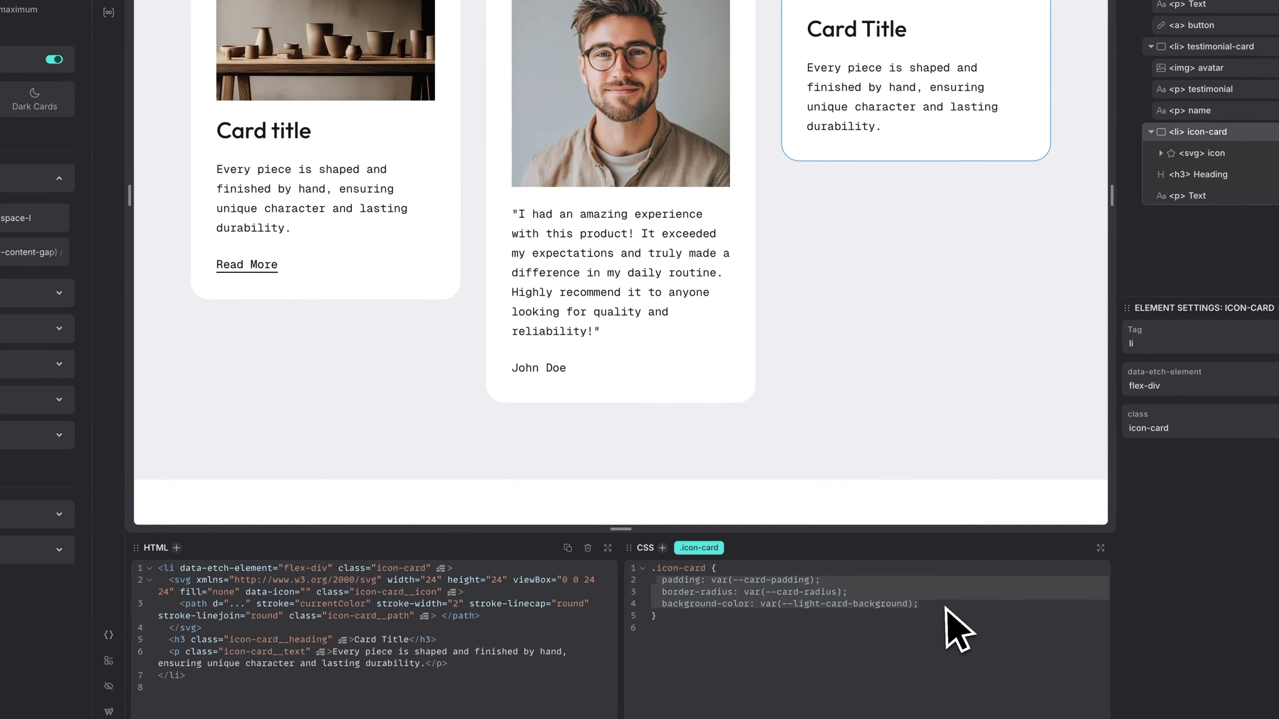
key(BackSpace)
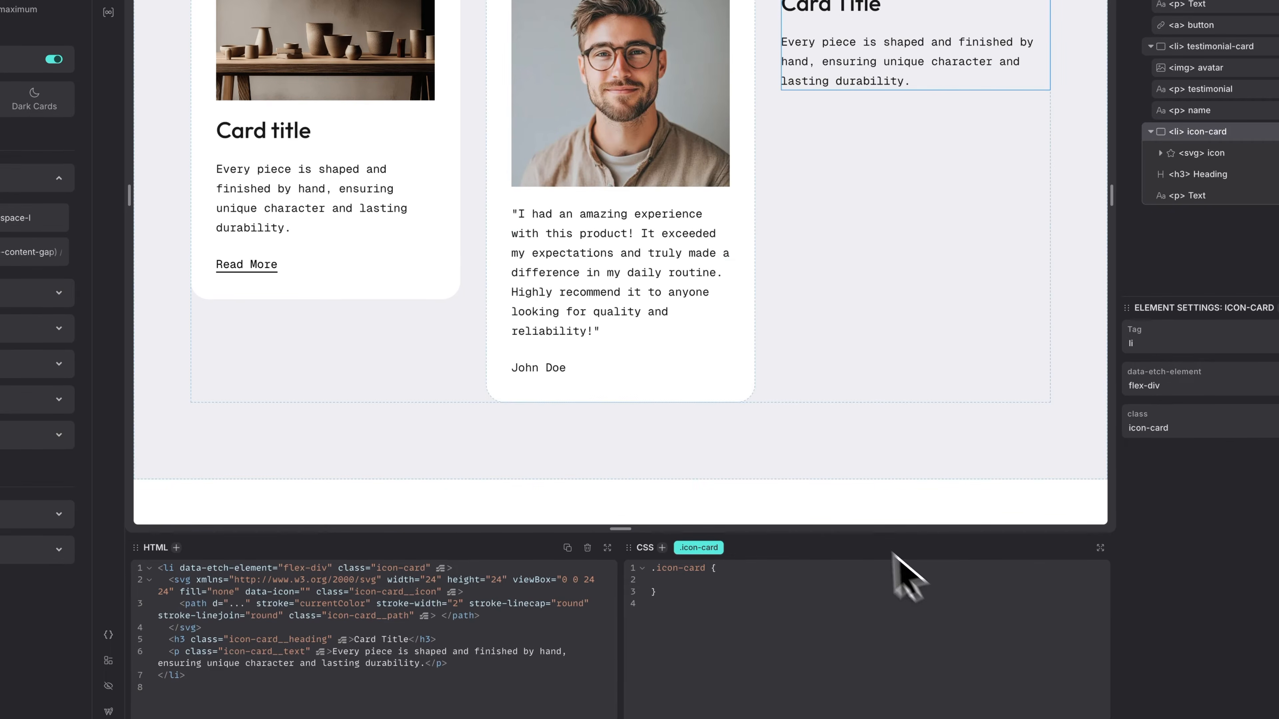
click(750, 222)
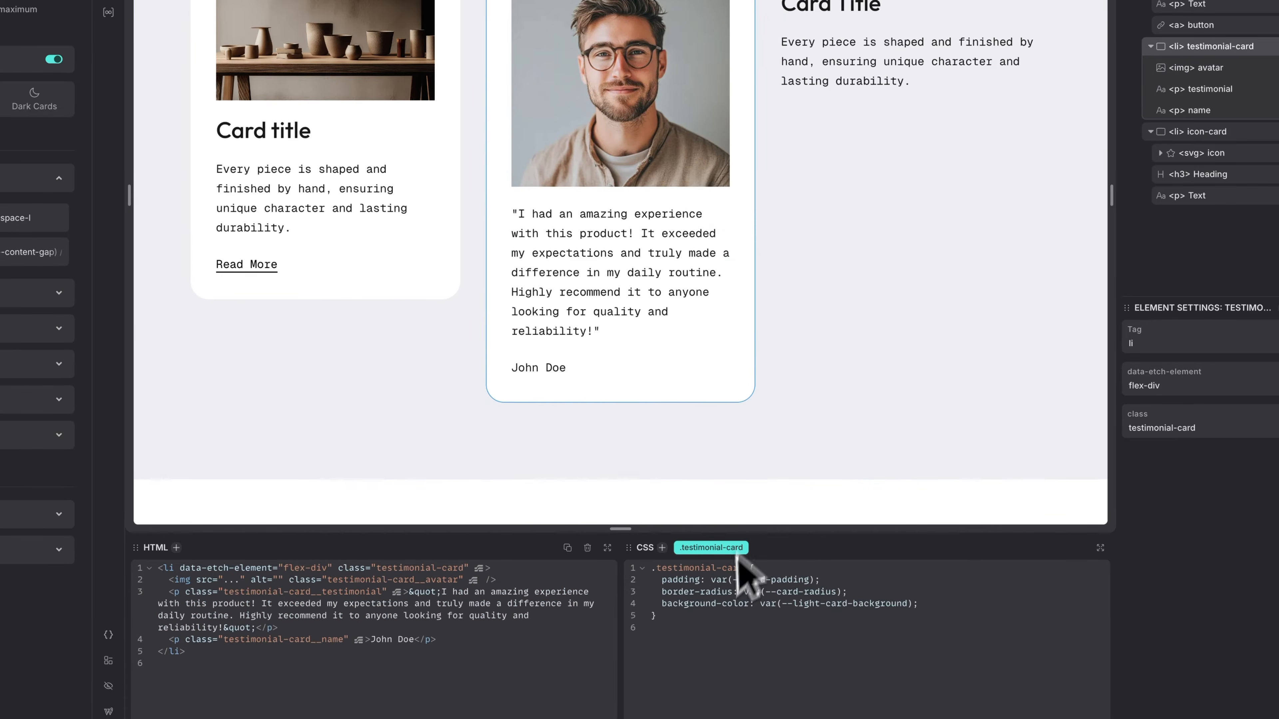
drag(664, 580, 957, 604)
key(BackSpace)
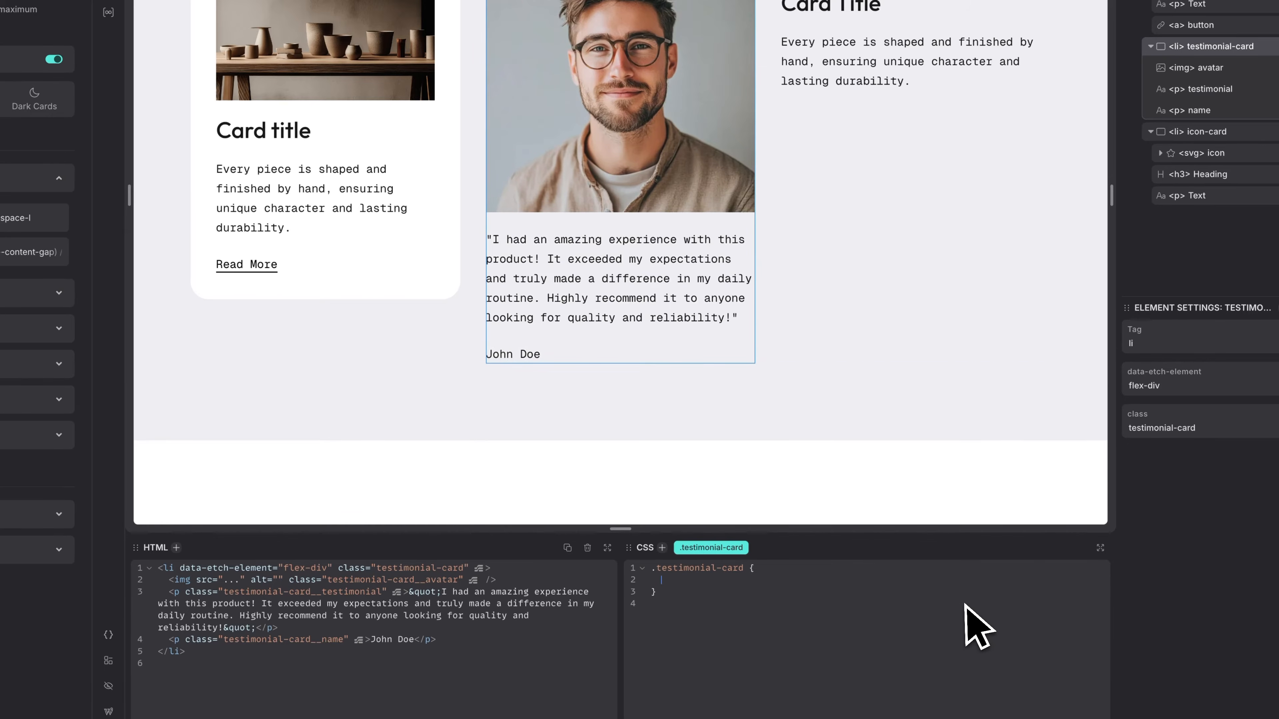
click(425, 296)
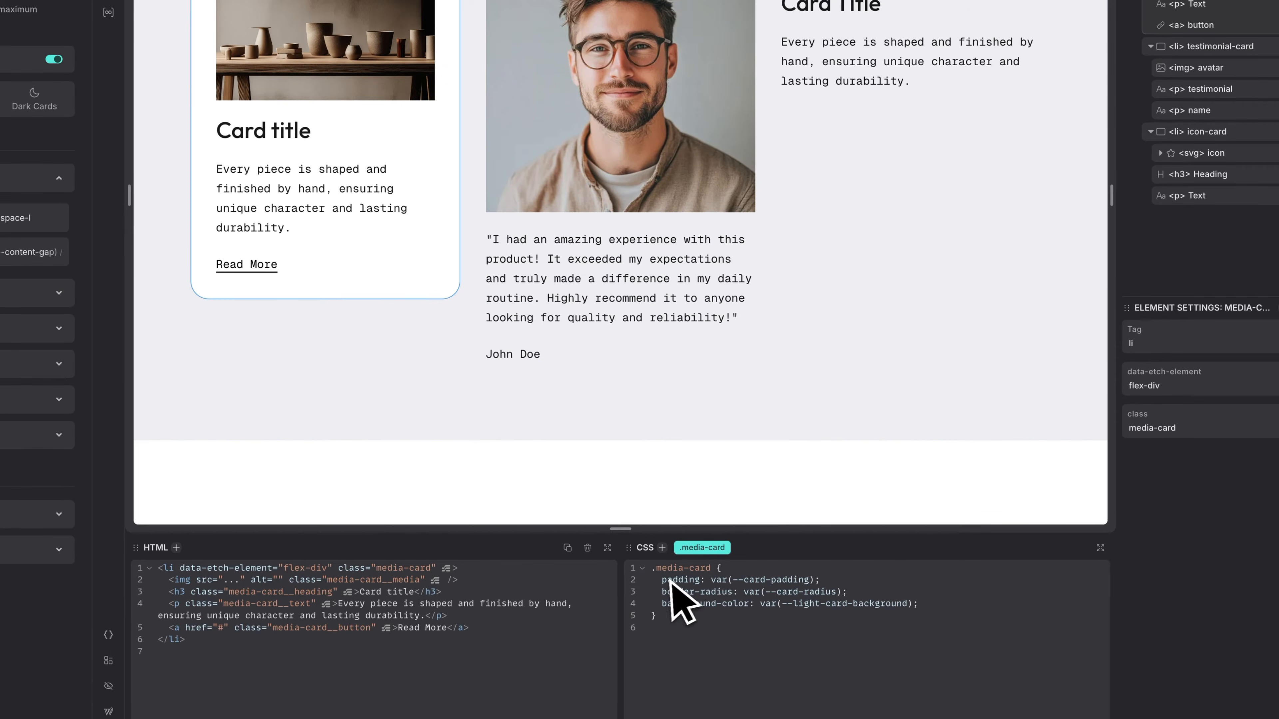
drag(654, 579, 921, 605)
key(BackSpace)
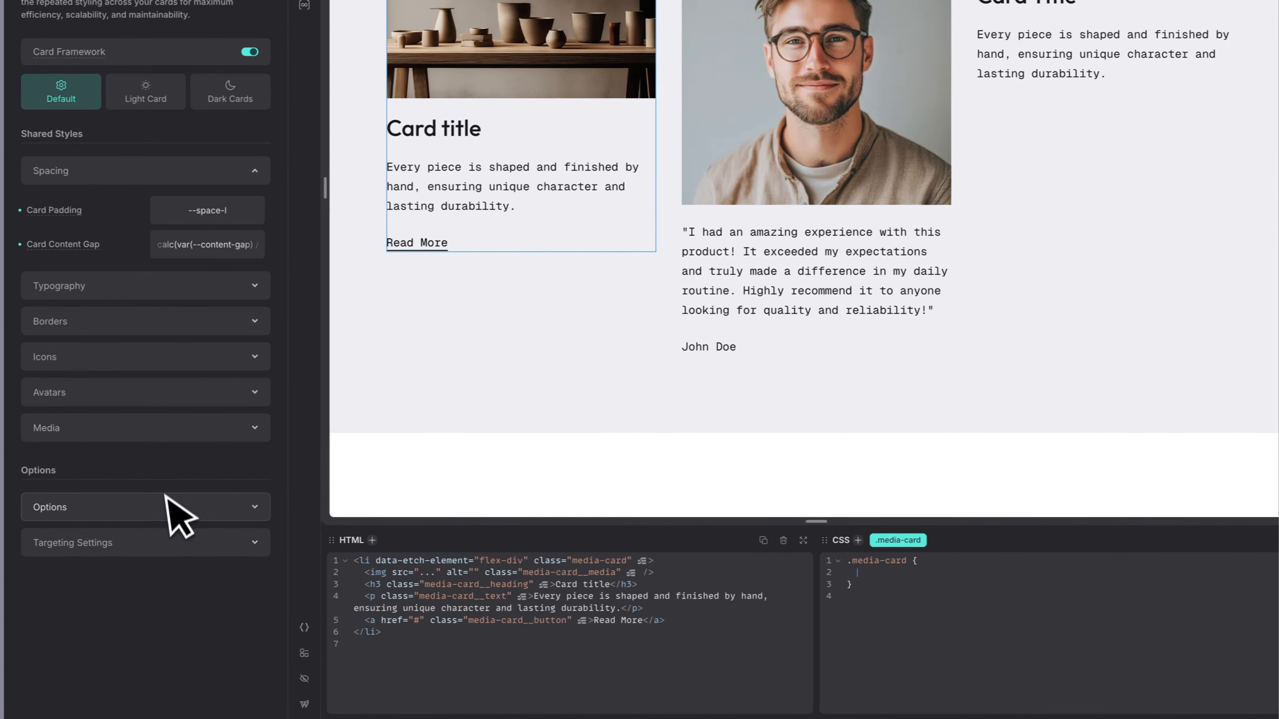
Enable Automatically Style Cards (Pro) in the card framework options and save the change.
click(169, 504)
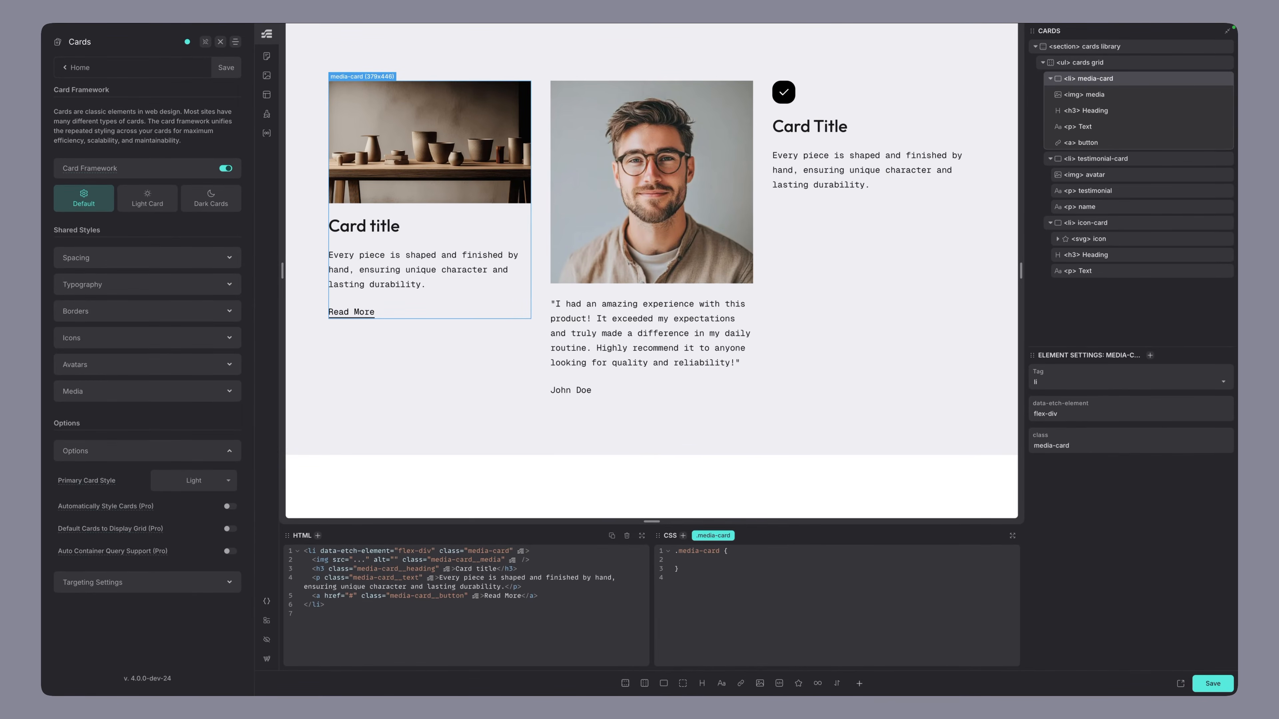
click(230, 507)
key(super+s)
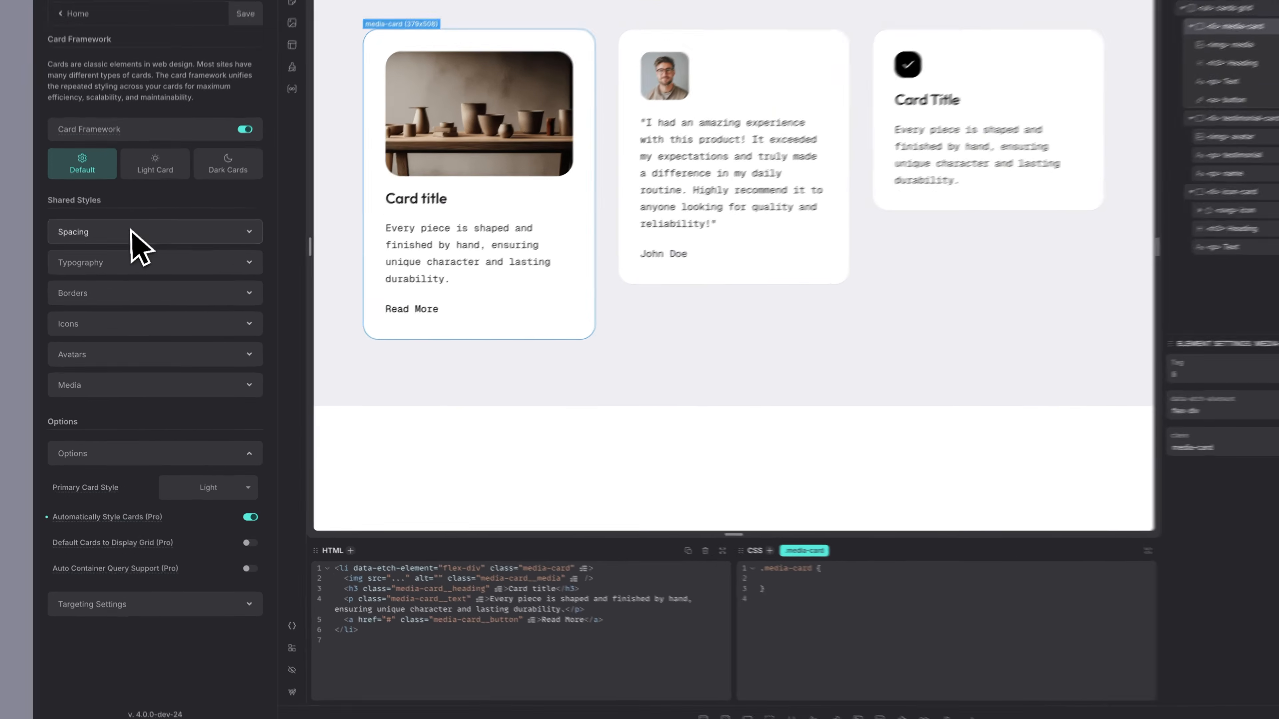
Review the card framework's shared typography, border, icon, avatar, media and spacing settings.
click(127, 260)
click(148, 316)
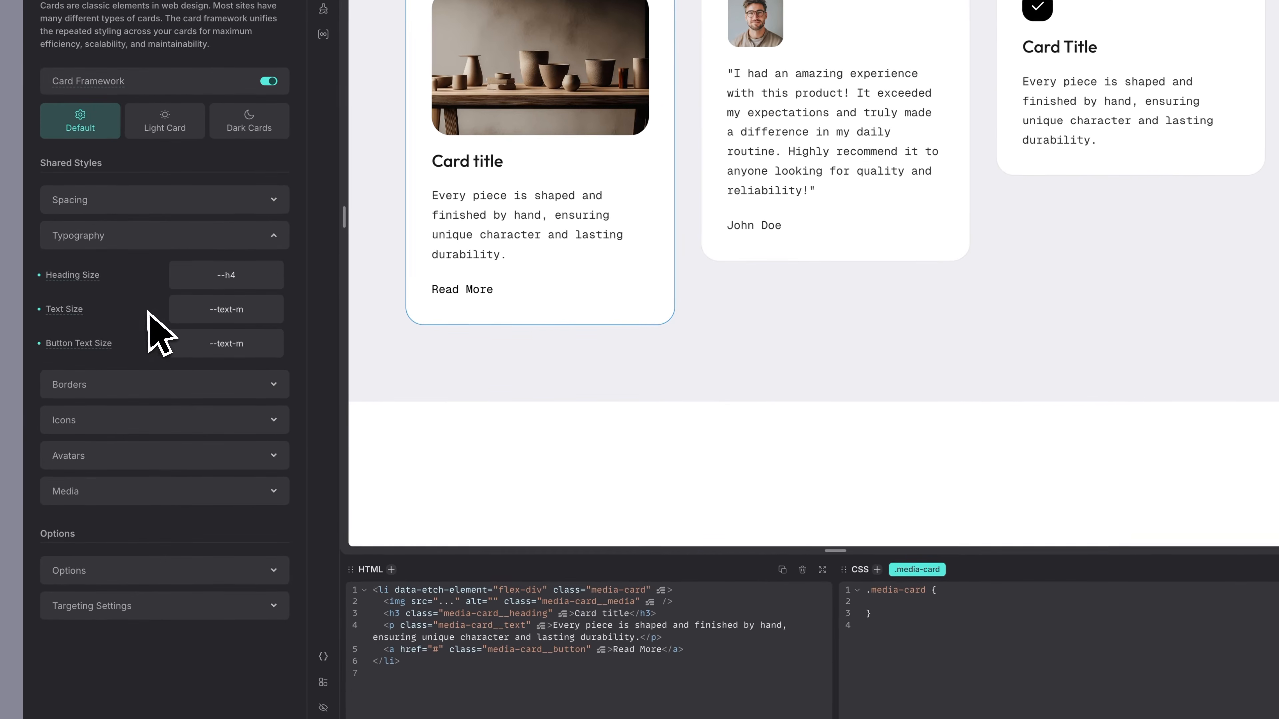
click(170, 392)
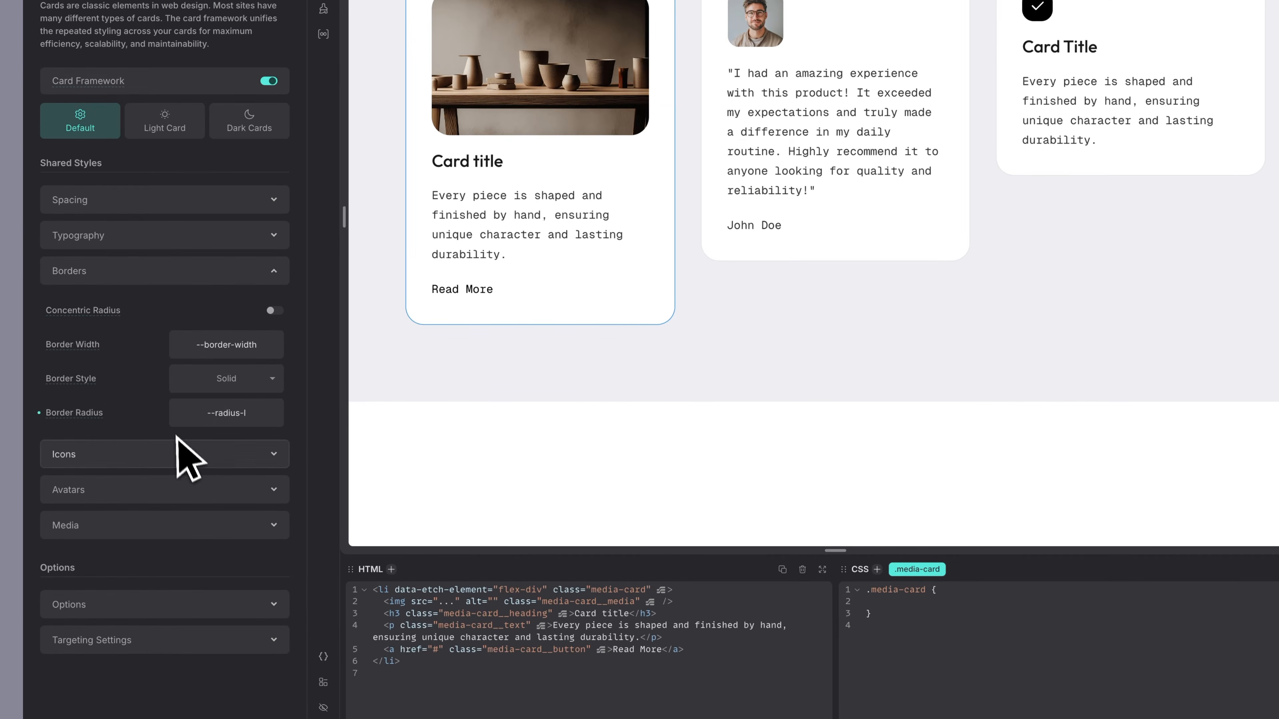
click(179, 448)
click(170, 429)
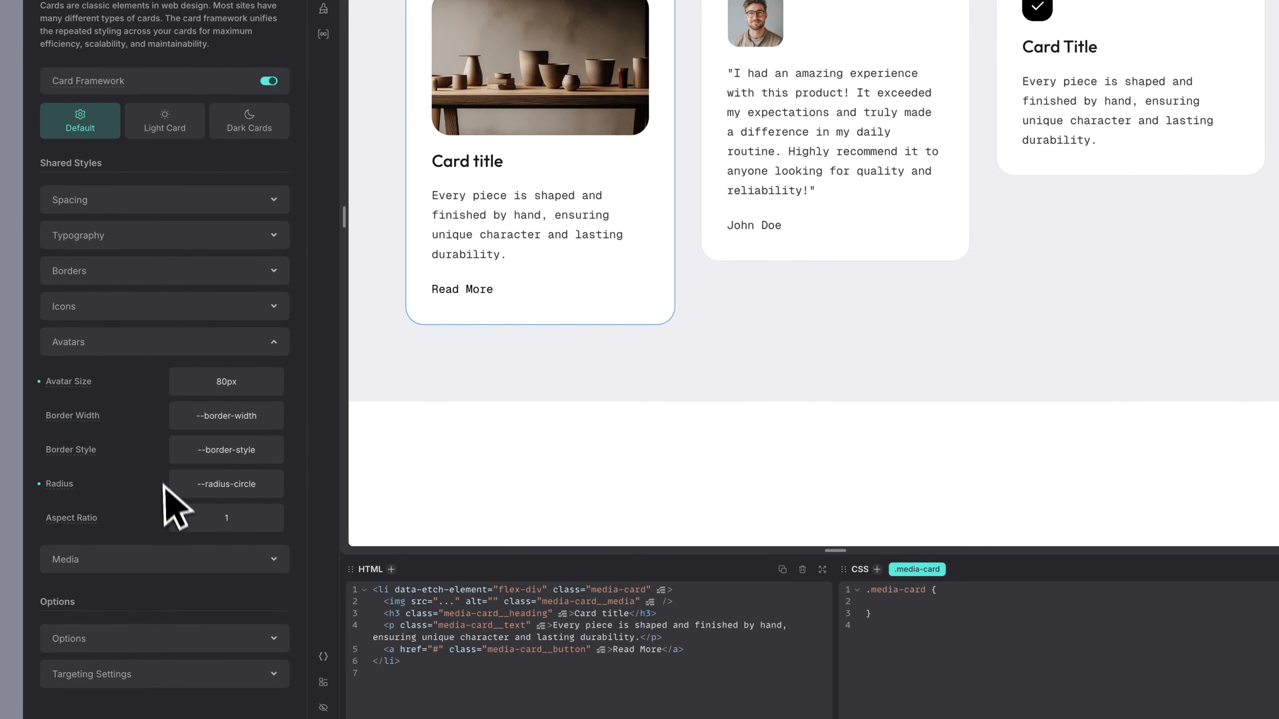
click(184, 562)
click(140, 200)
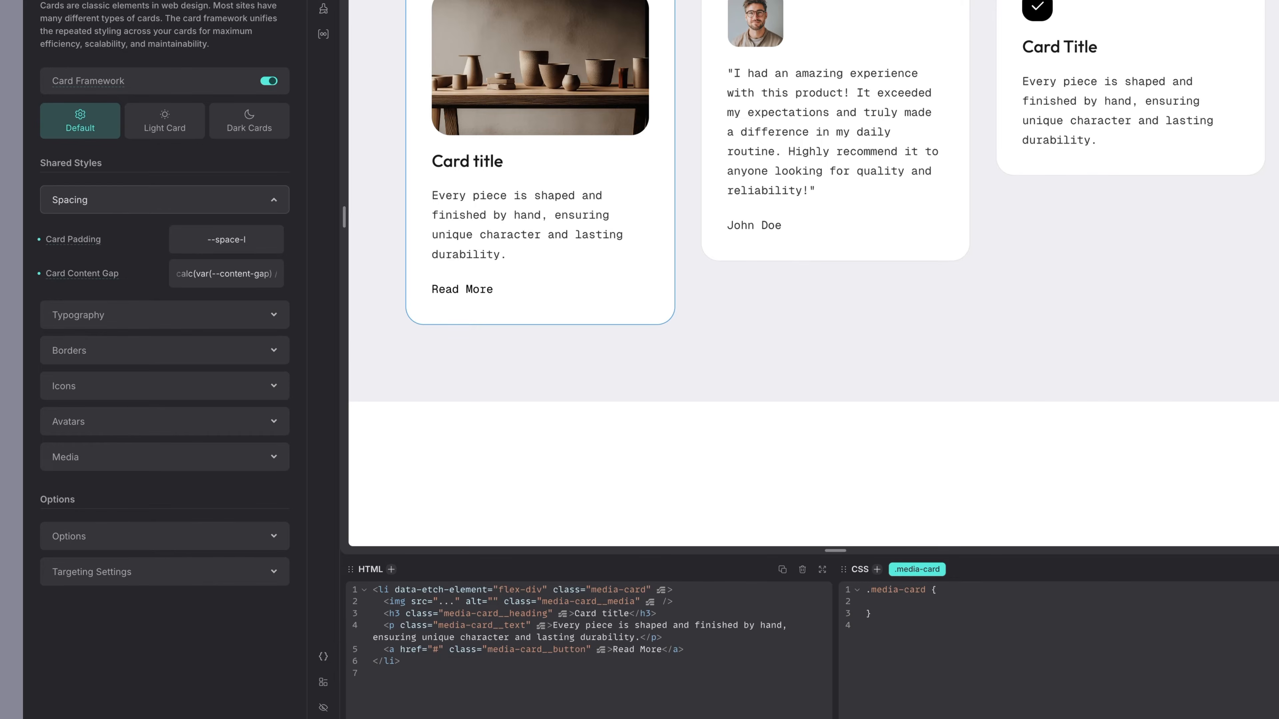
Examine the automatic card styling option and compare the auto card selector with the cards grid's class.
click(133, 536)
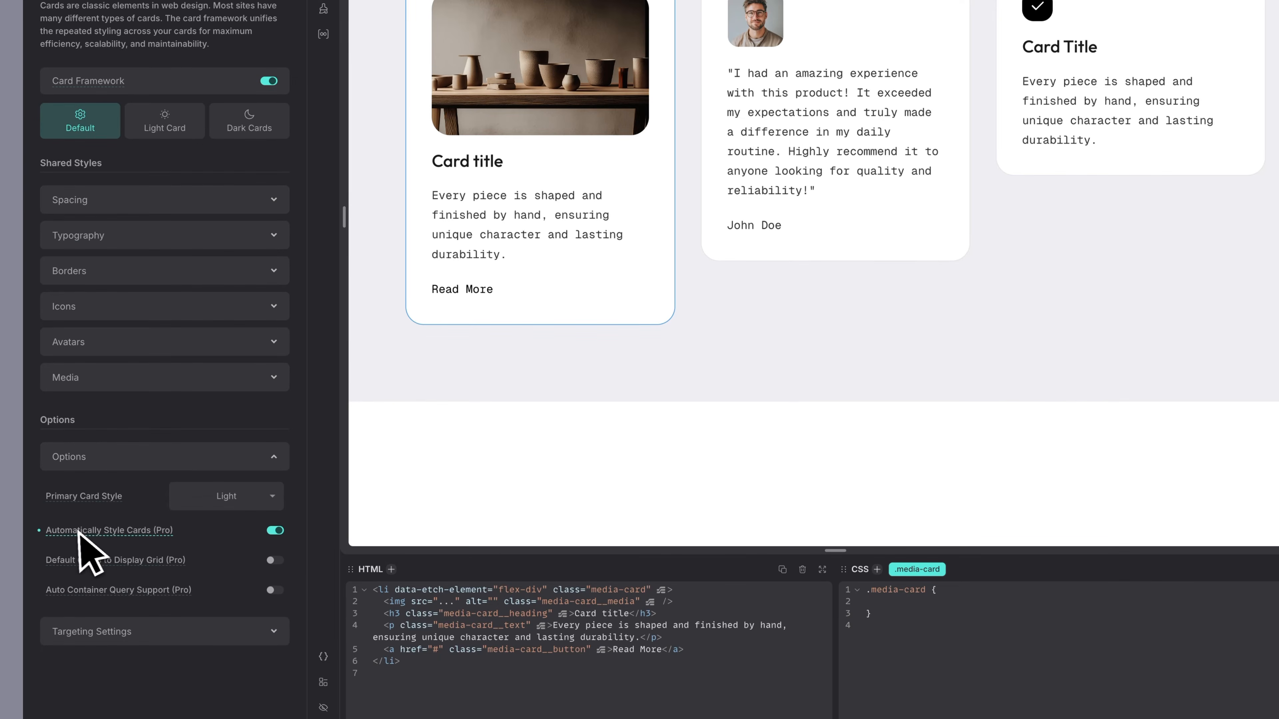
mouse_move(77, 534)
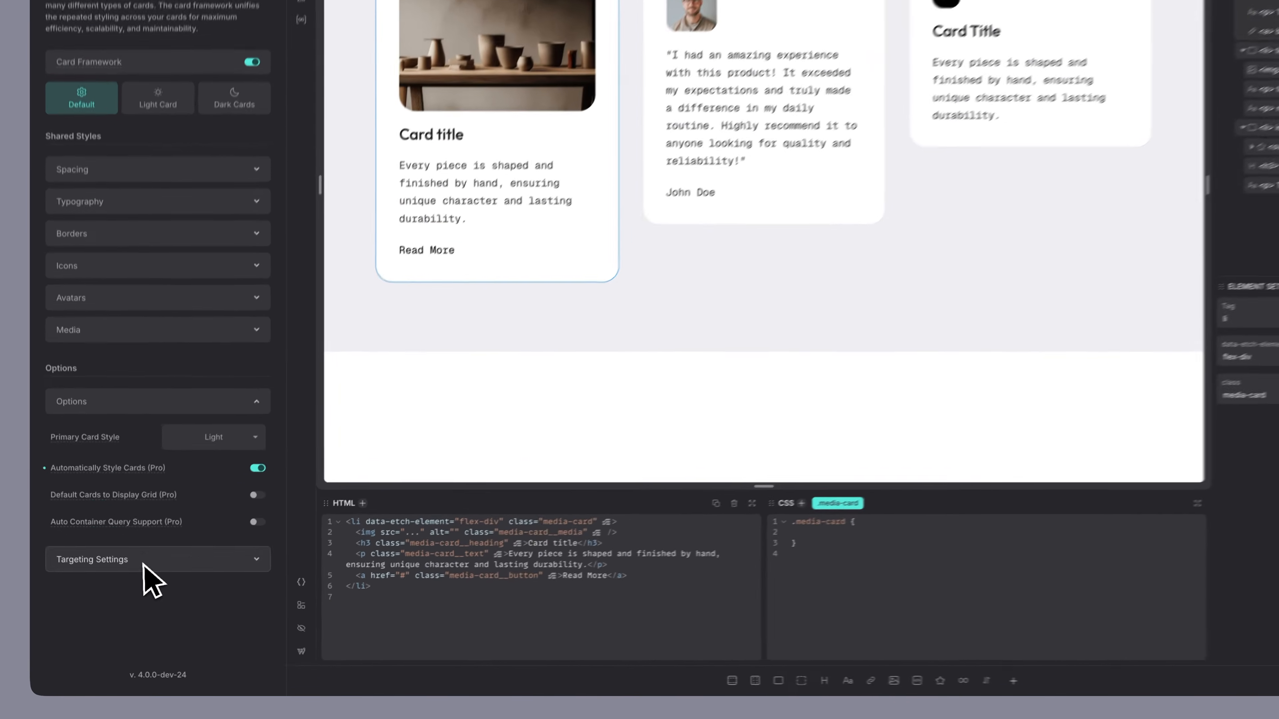
click(130, 582)
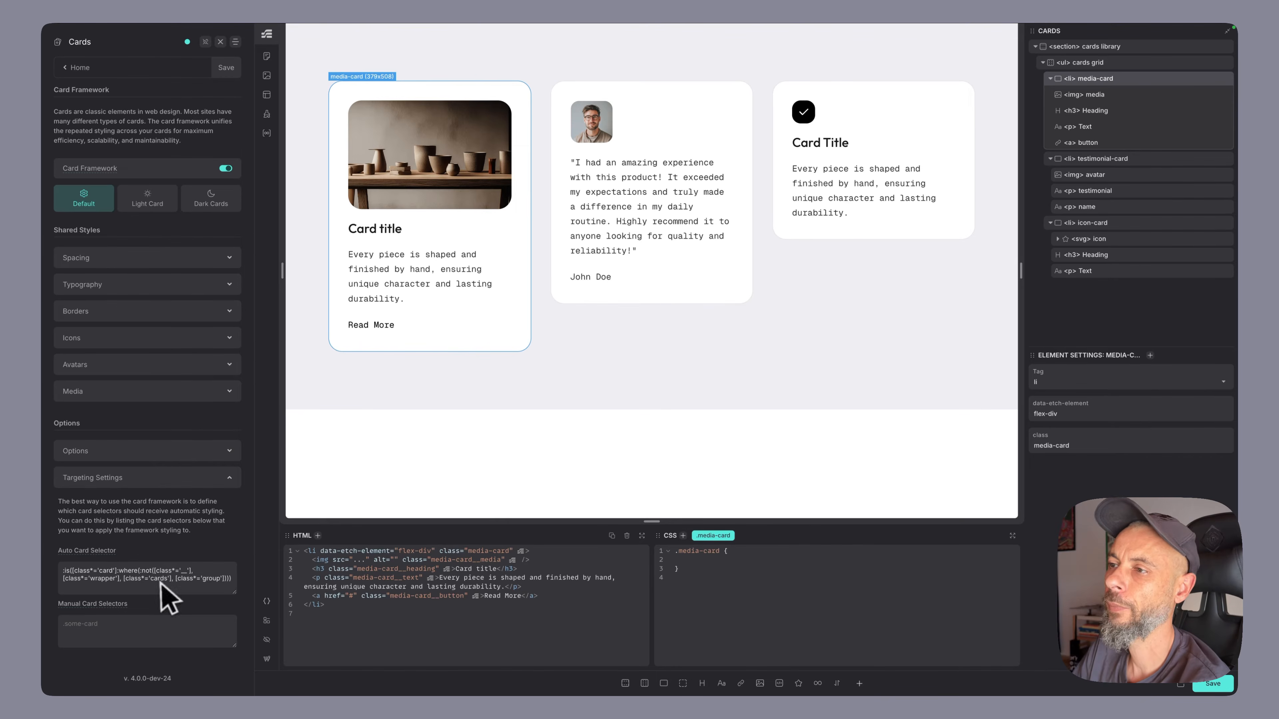
click(922, 282)
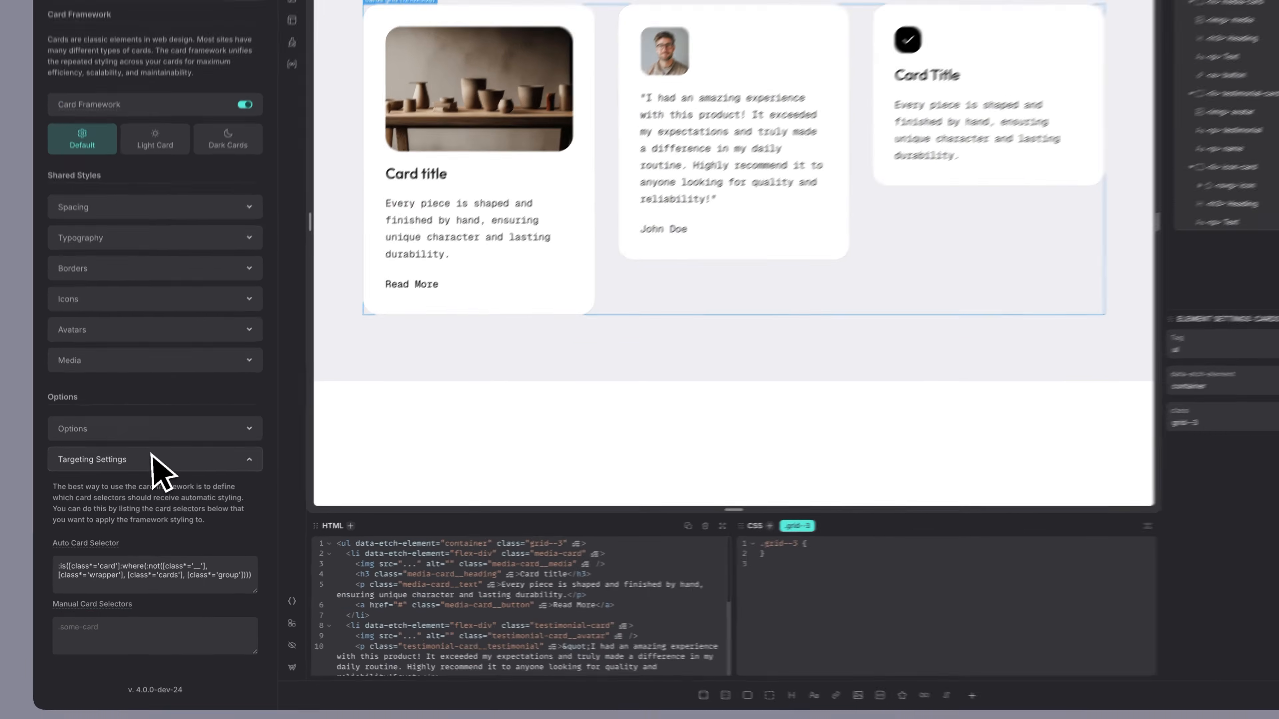
Turn off Automatically Style Cards (Pro) in the card framework options.
click(154, 478)
click(172, 404)
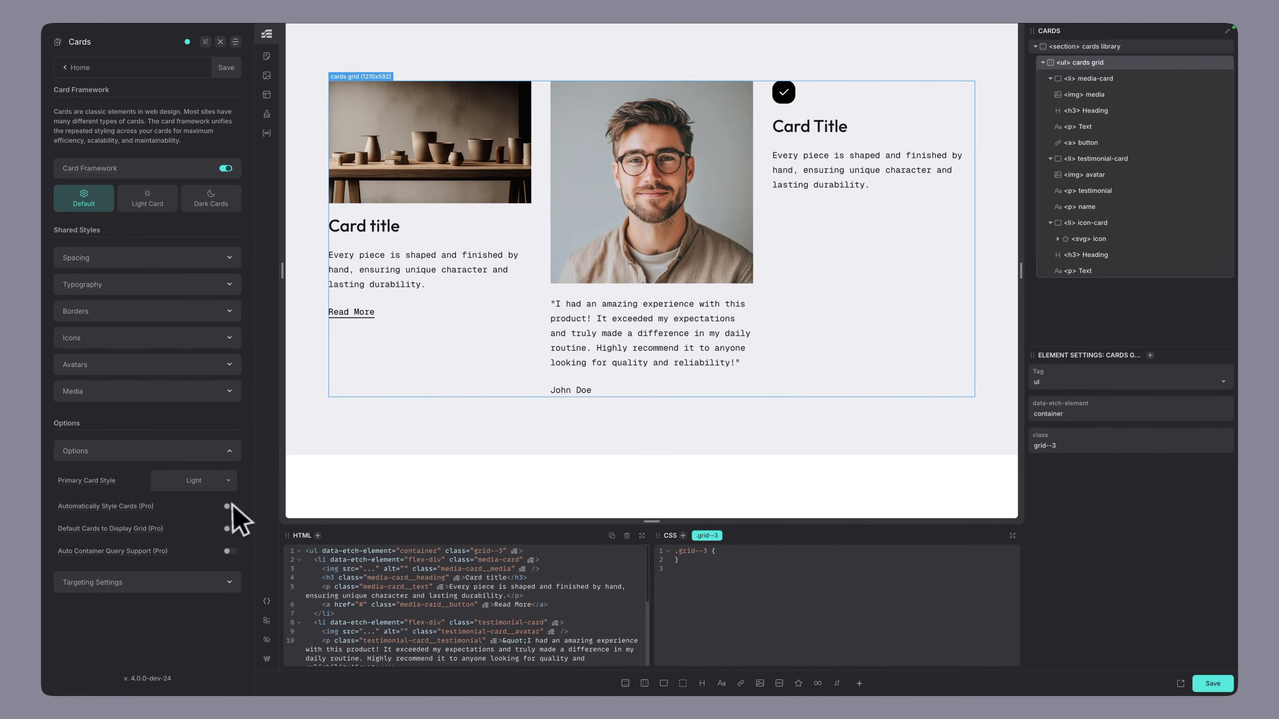
Add .icon-card as a manual card selector in the card framework's targeting settings and save the change.
click(864, 129)
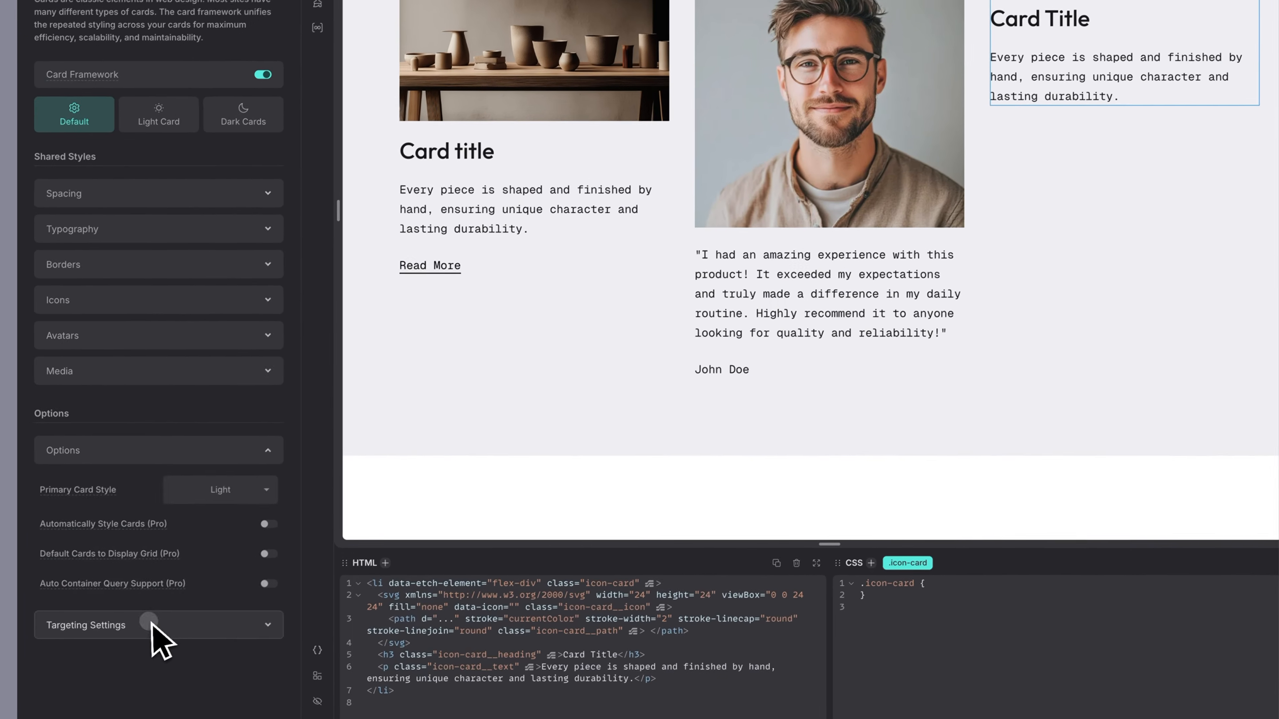
click(152, 625)
click(157, 619)
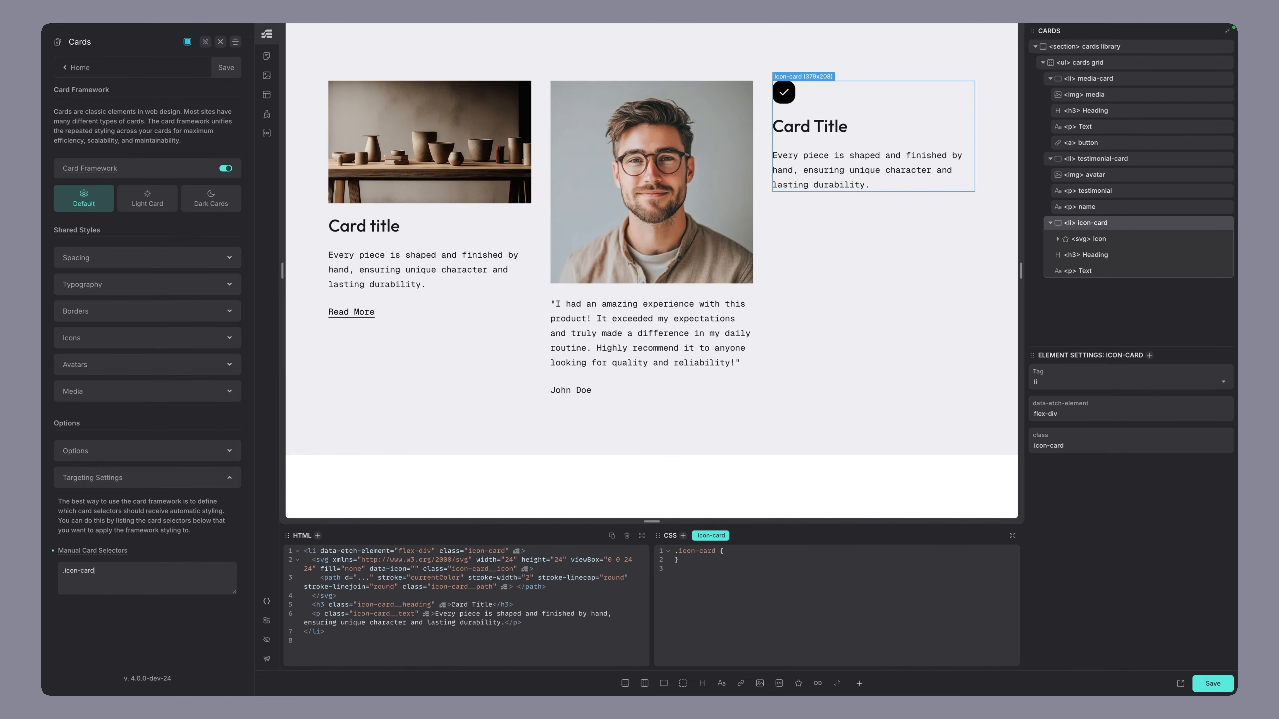
key(super+s)
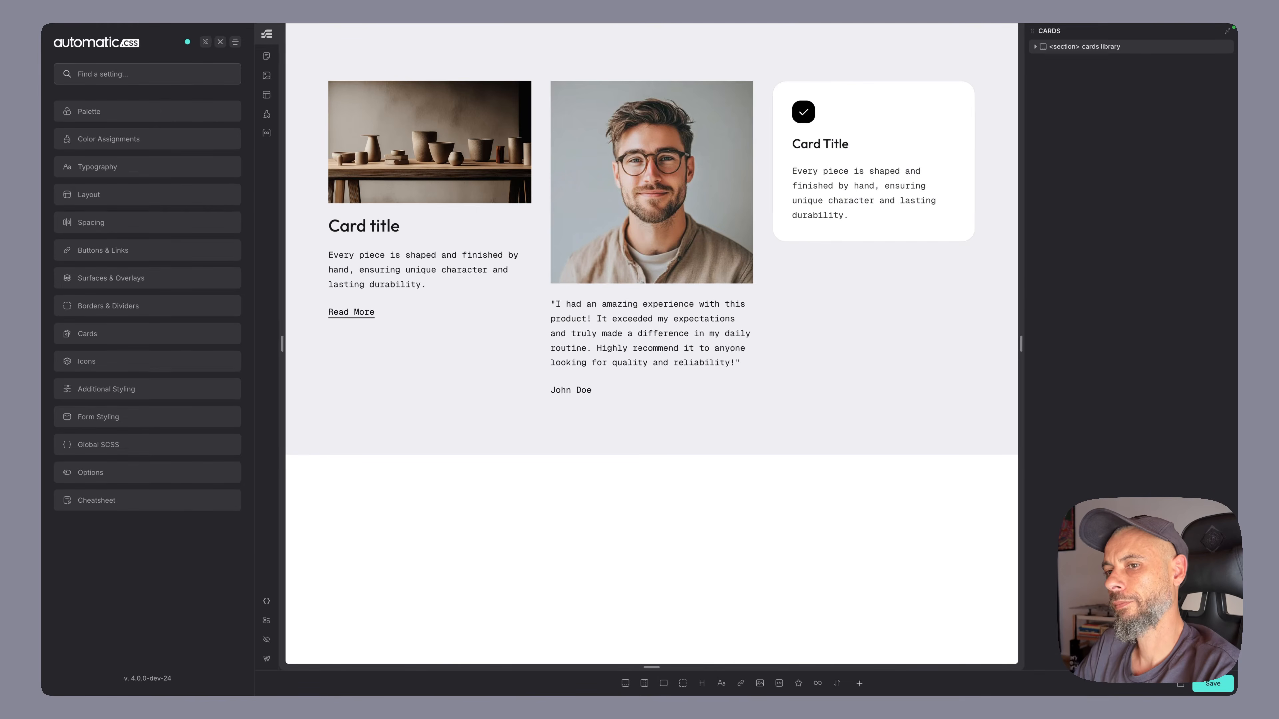
click(151, 334)
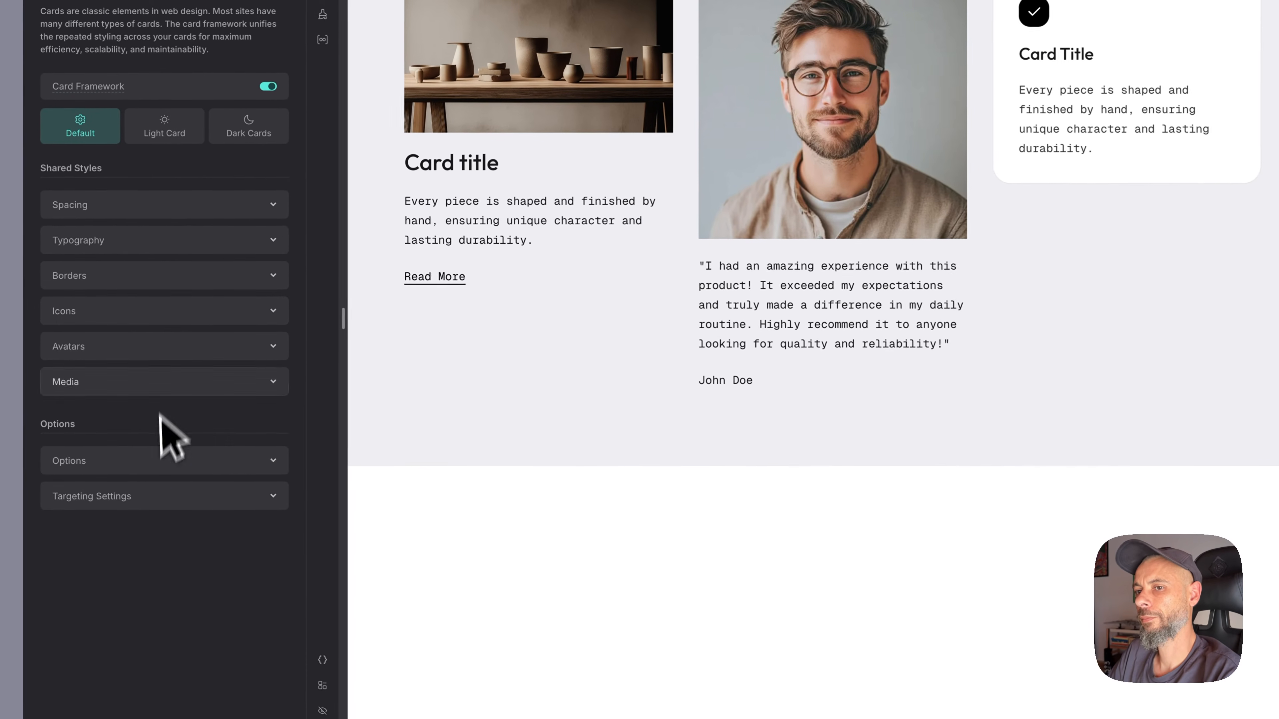
click(151, 494)
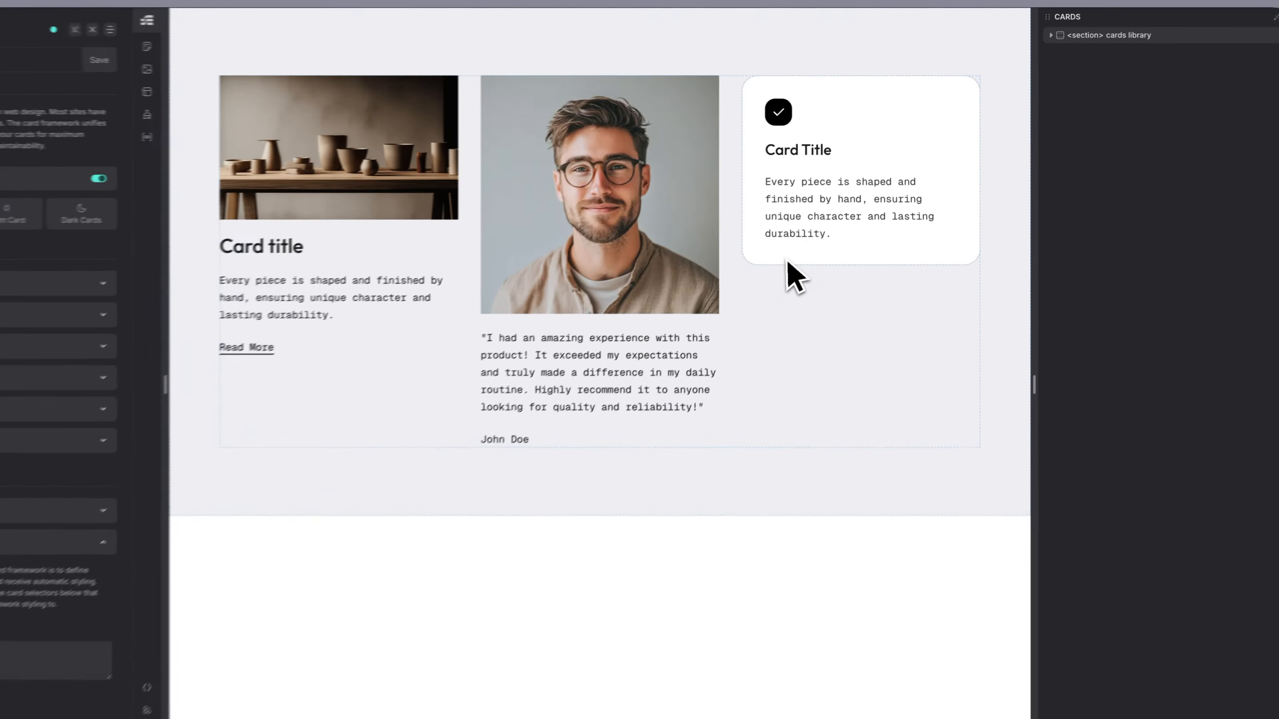
Style the media-card class with padding var(--card-padding), border-radius var(--card-radius) and background-color var(--light-card-background).
click(810, 235)
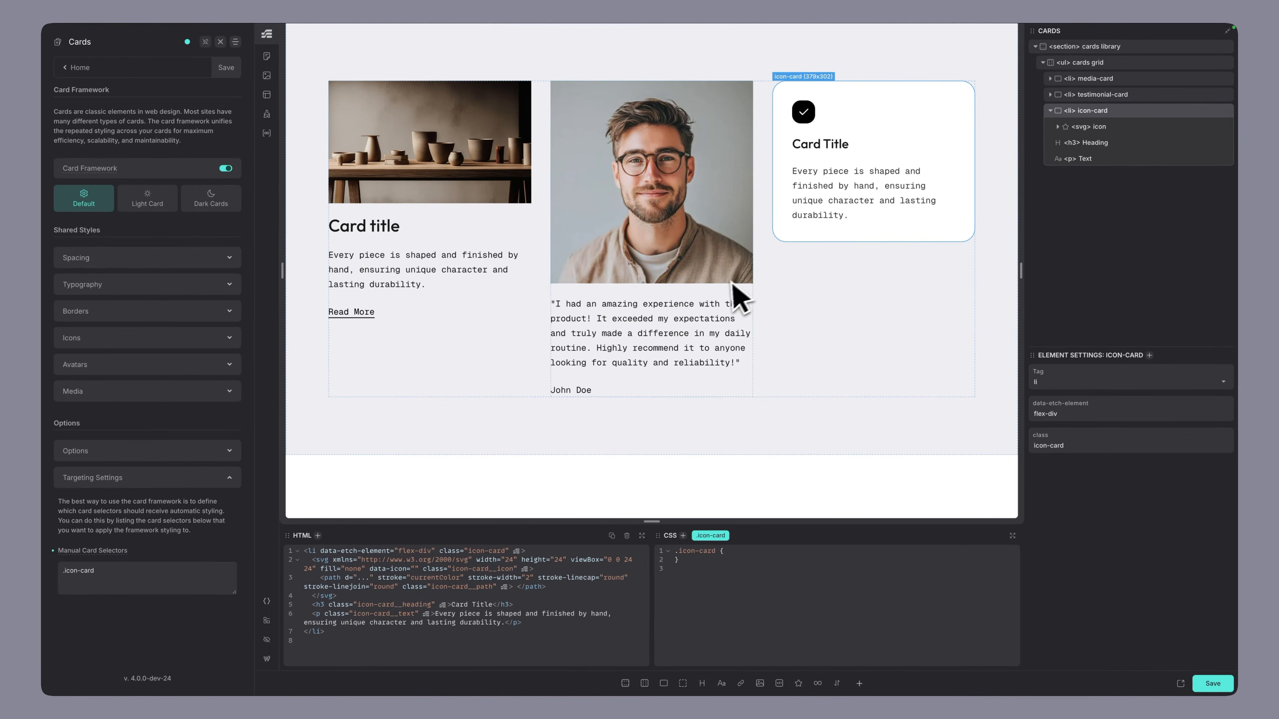
click(437, 242)
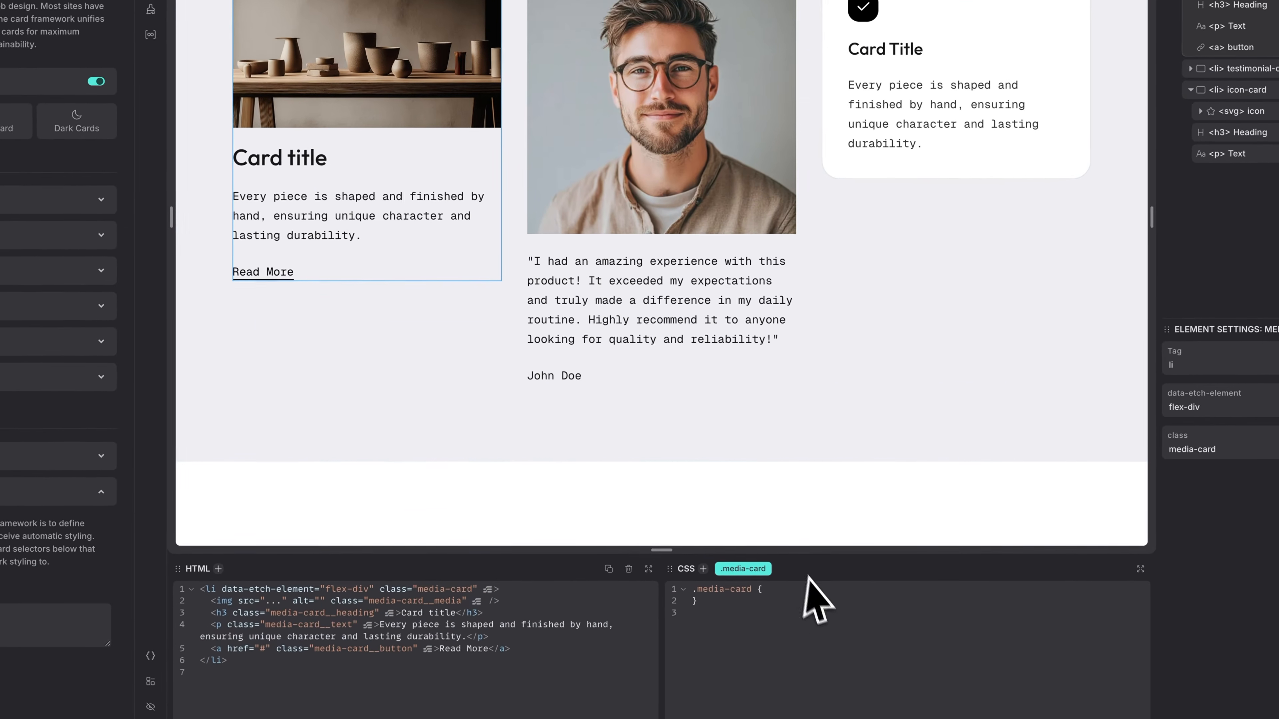
text(padding: var(--card-padding); border-radius: var(--card-radius); background-color: var(--light-card-background);)
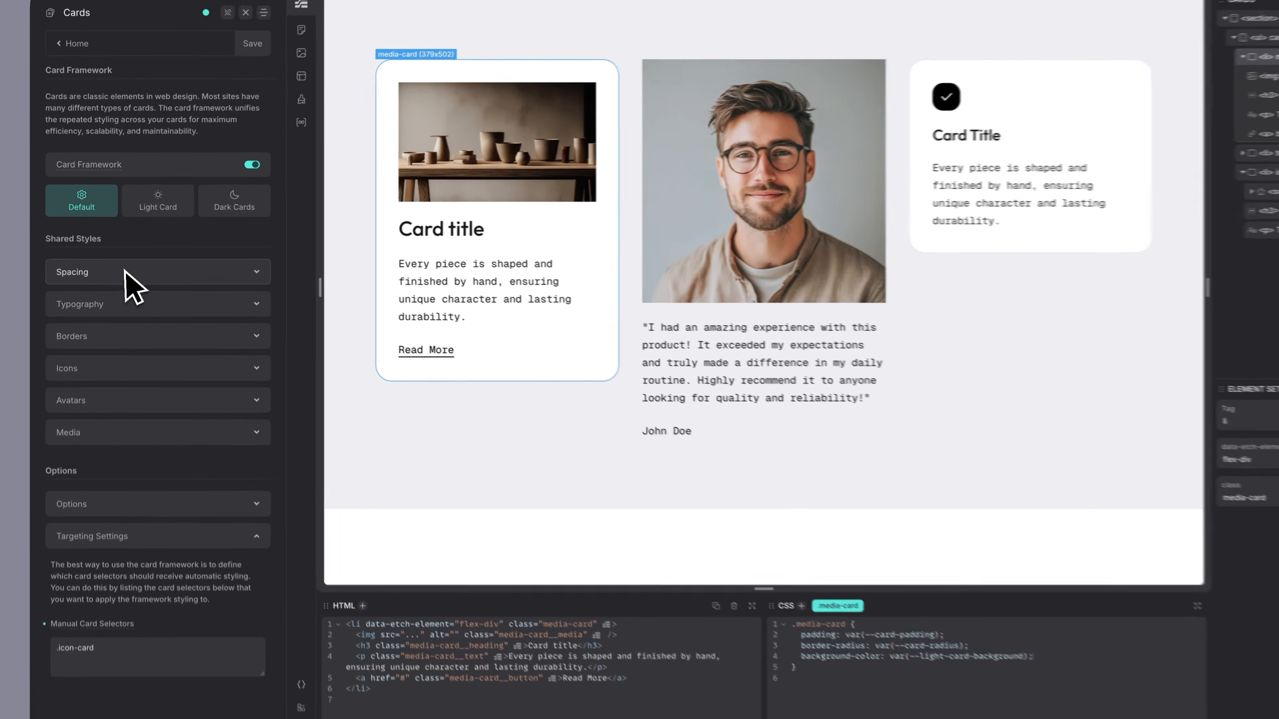
Try --space-m and --space-xs as the card framework's shared Card Padding and settle on --space-xl.
click(121, 257)
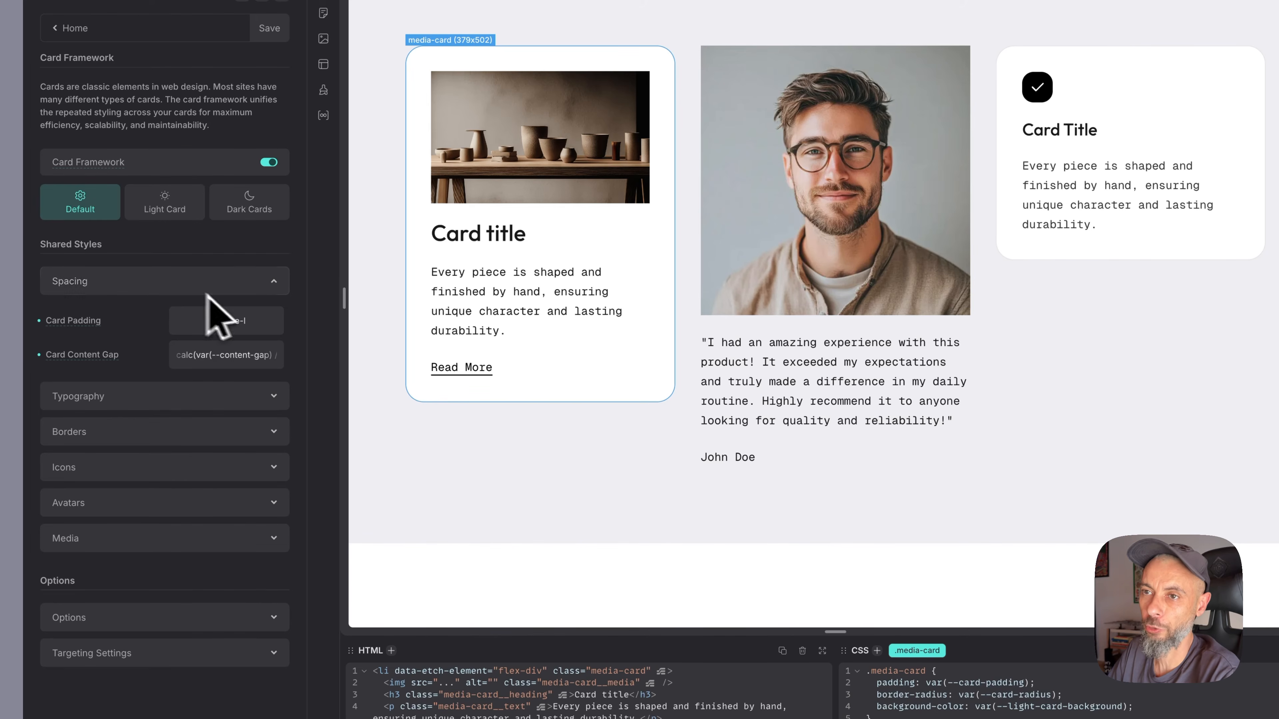
click(277, 330)
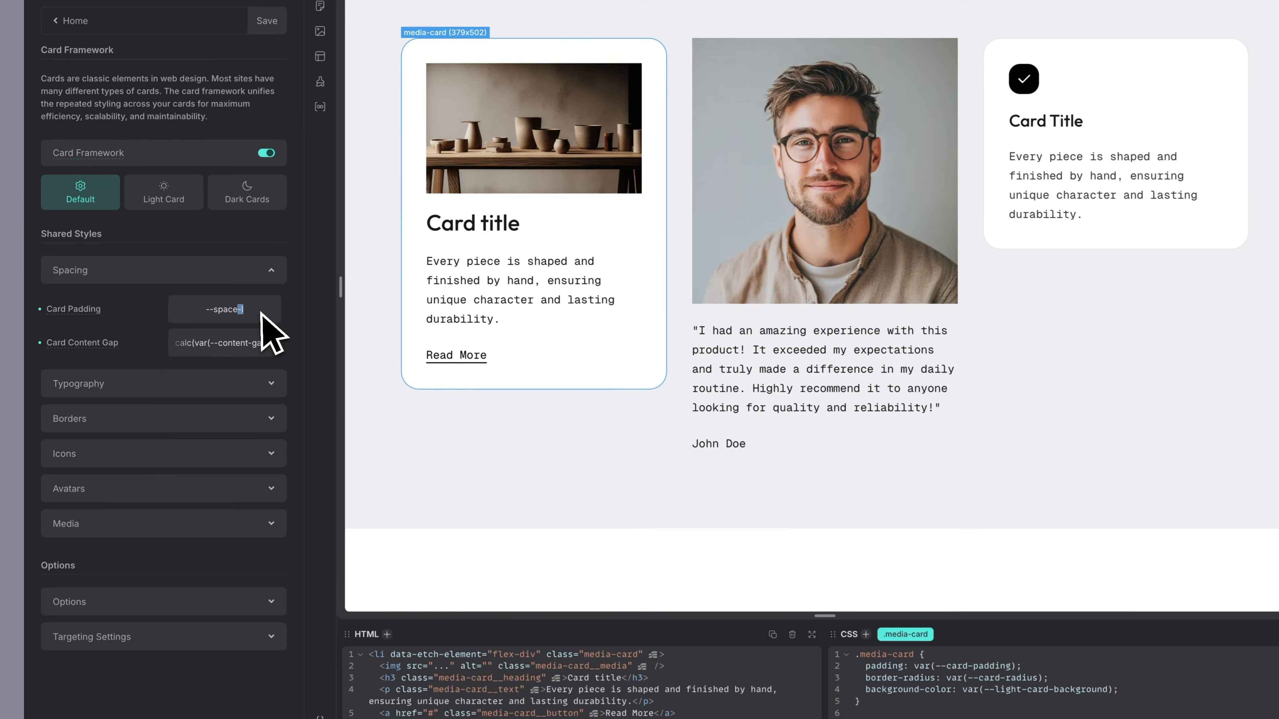
text(m)
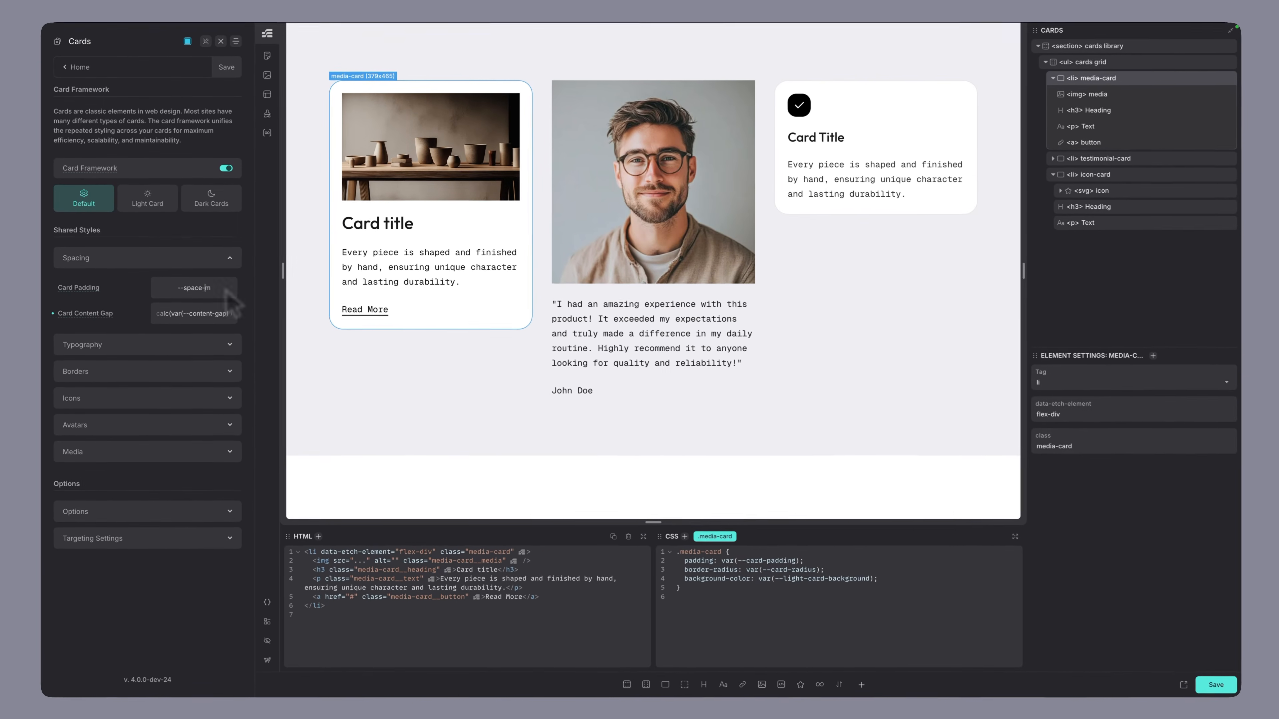
text(xs)
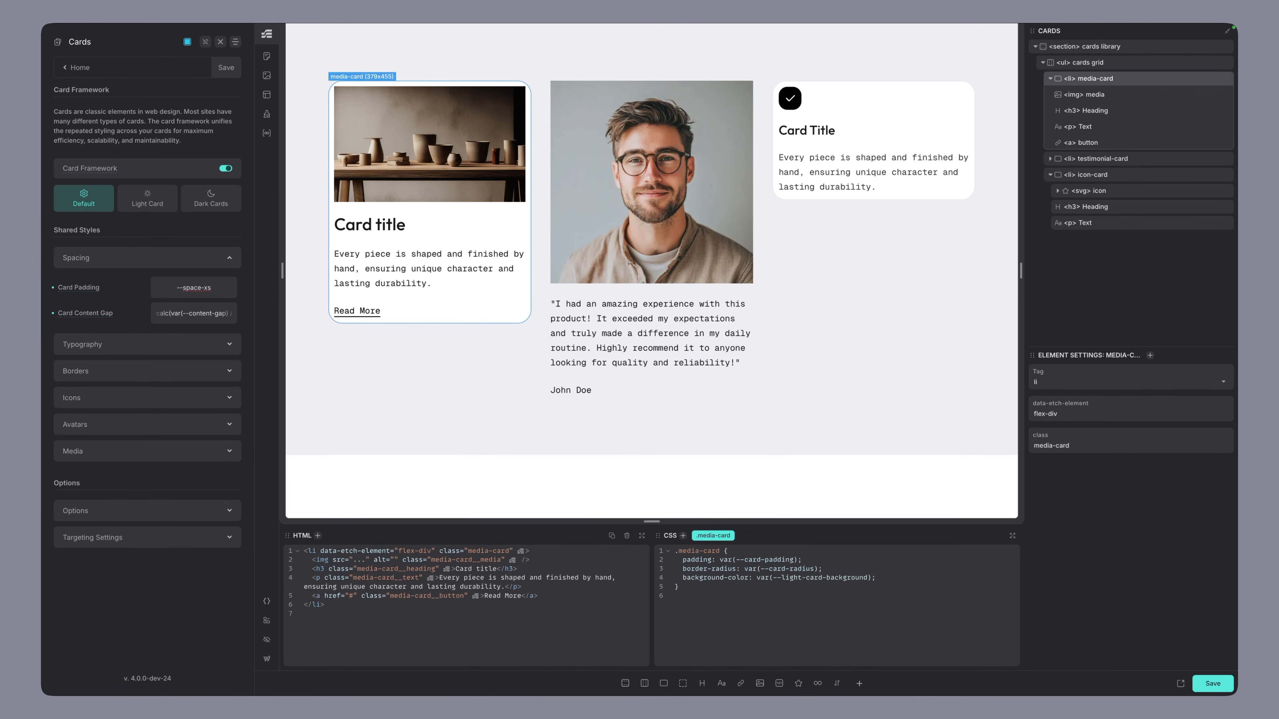
key(BackSpace)
text(l)
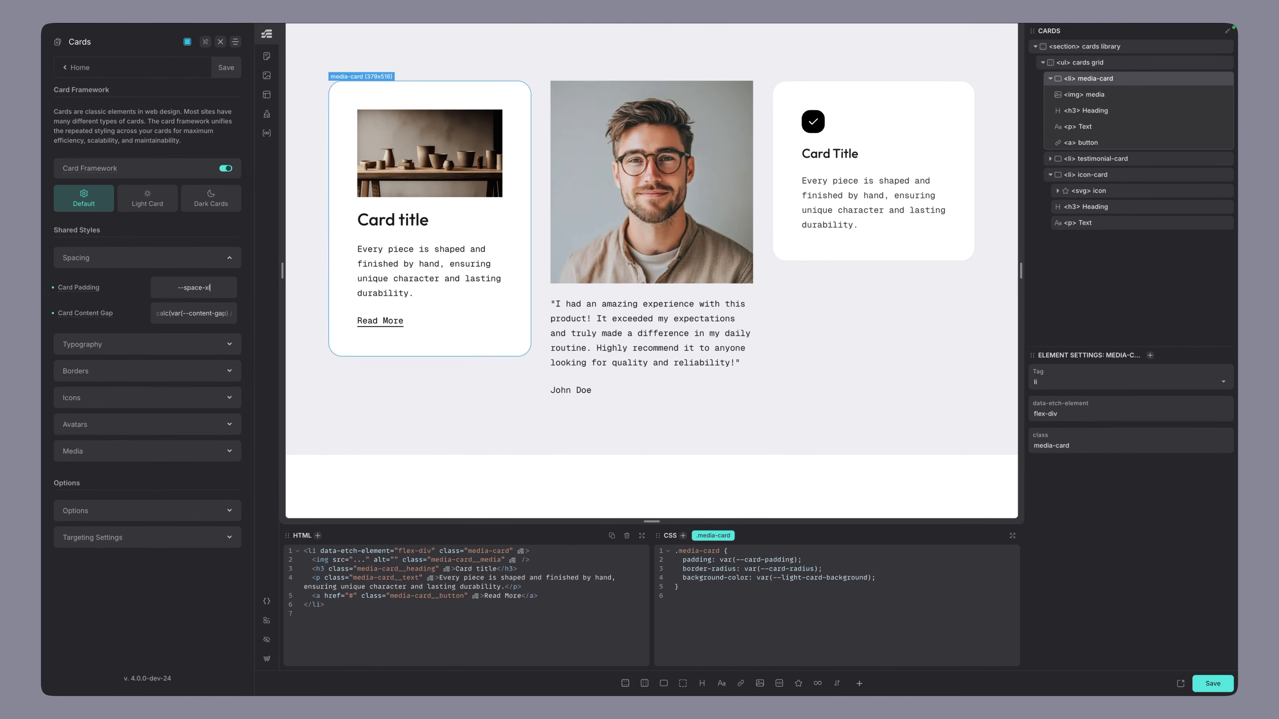
click(172, 259)
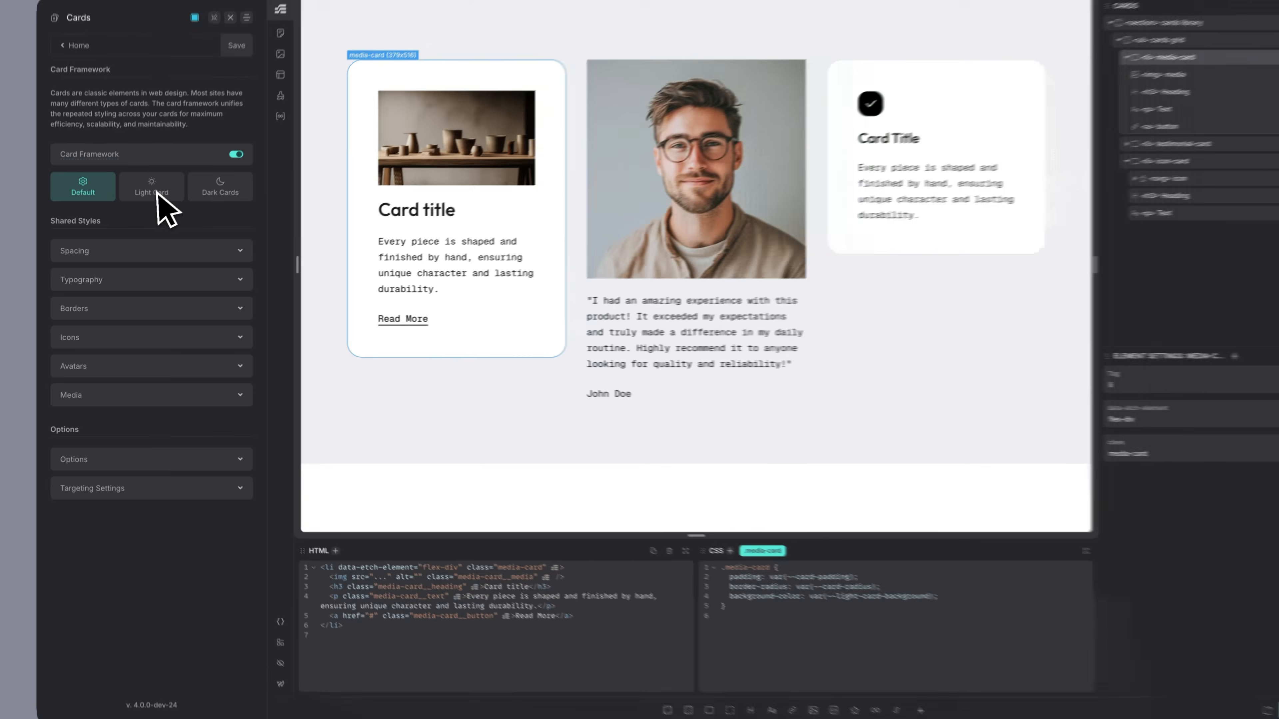
Compare the card framework's light and dark card style settings and check the Primary Card Style option.
click(151, 200)
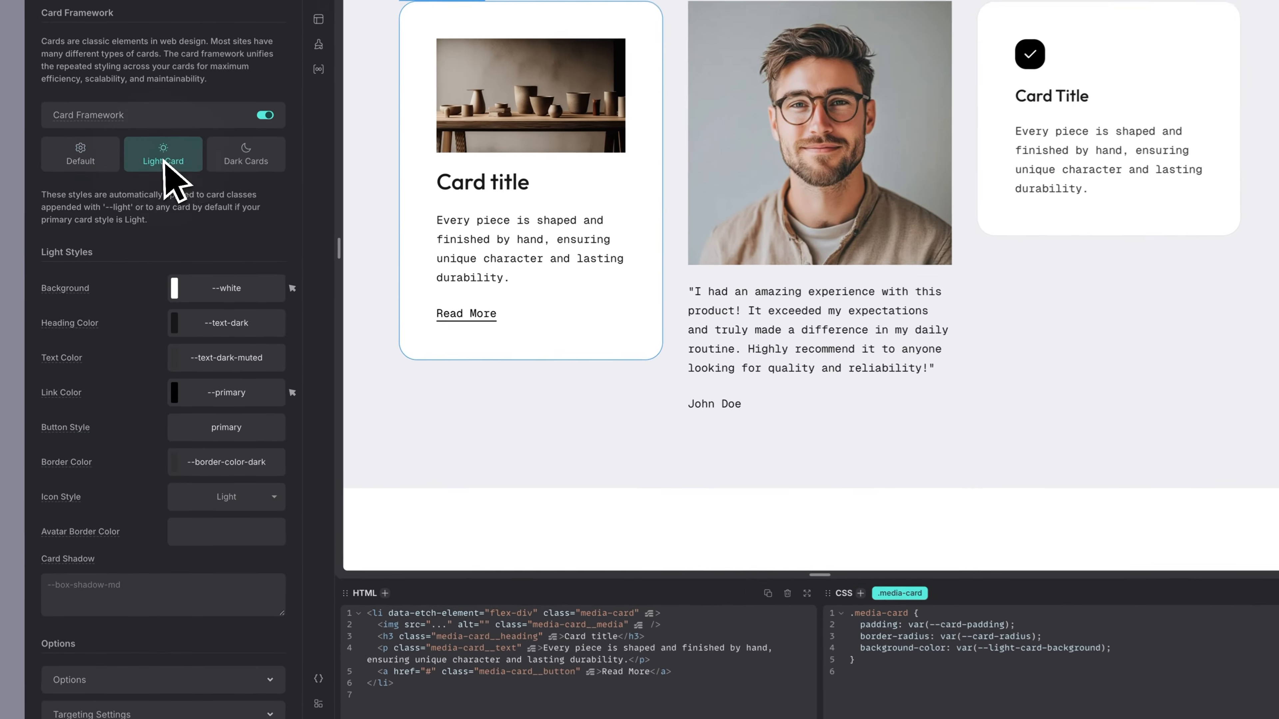
click(211, 201)
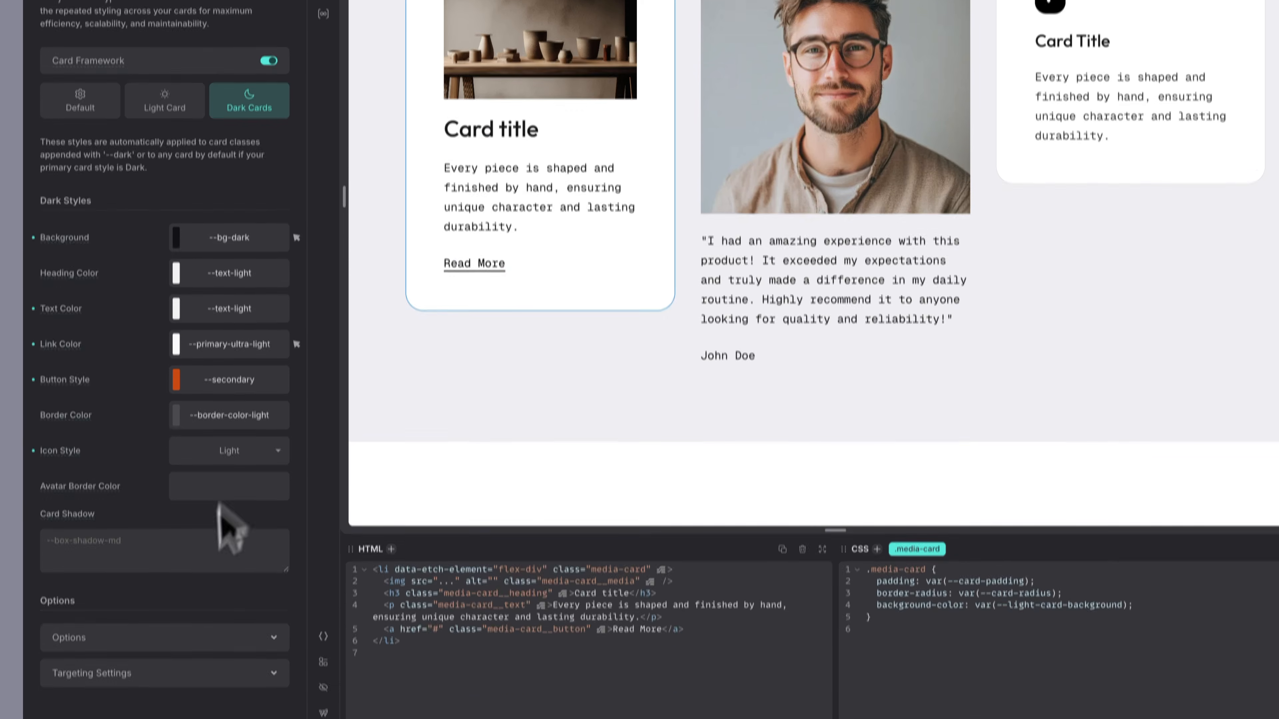
click(183, 688)
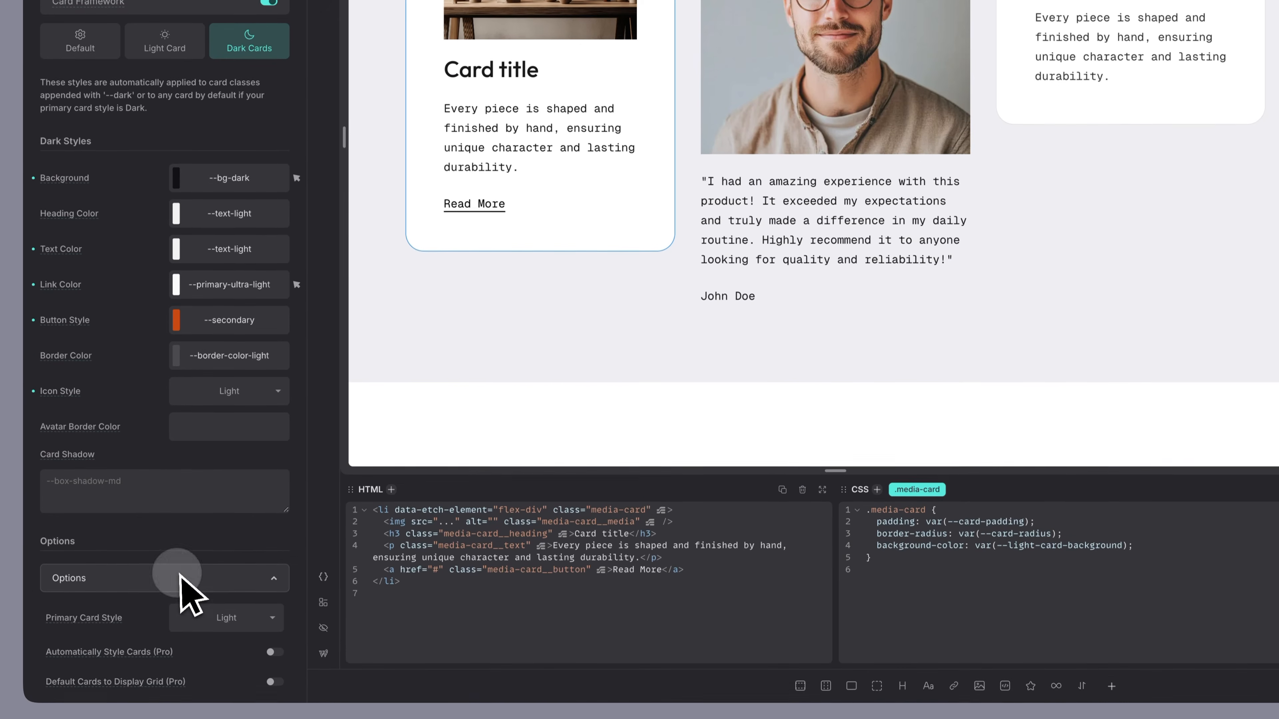
scroll(186, 684, down, 2)
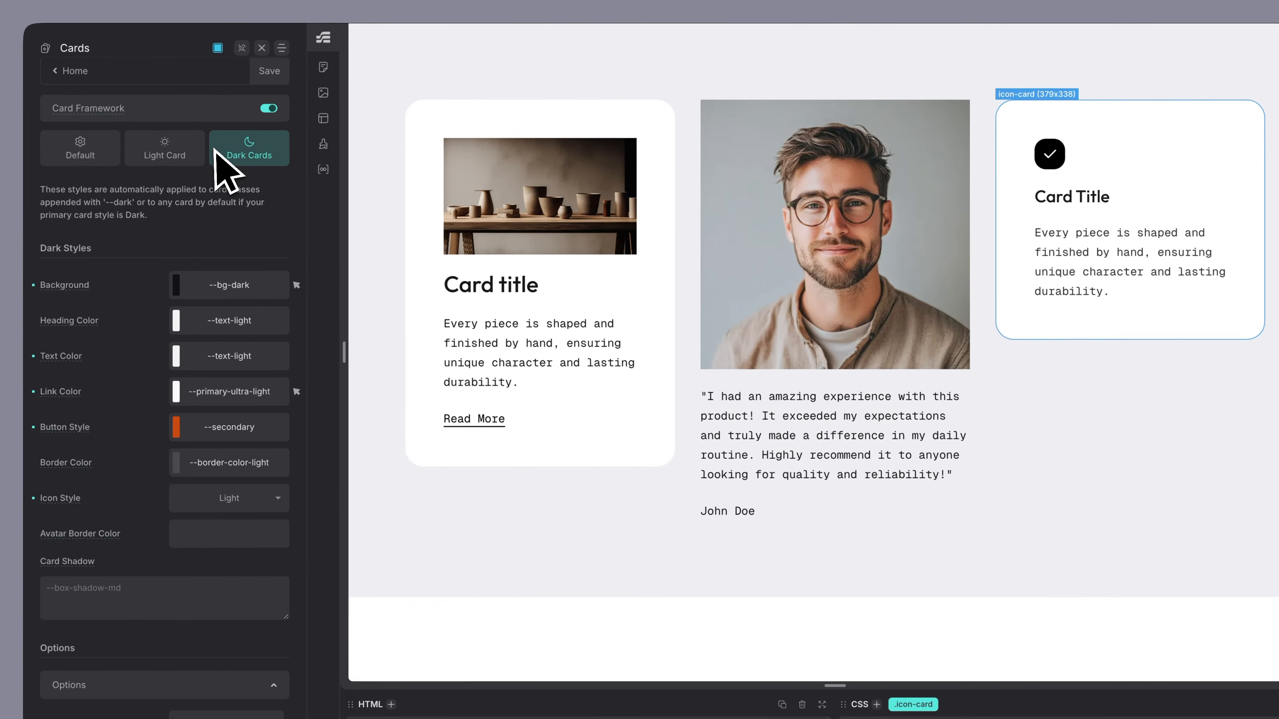
click(170, 157)
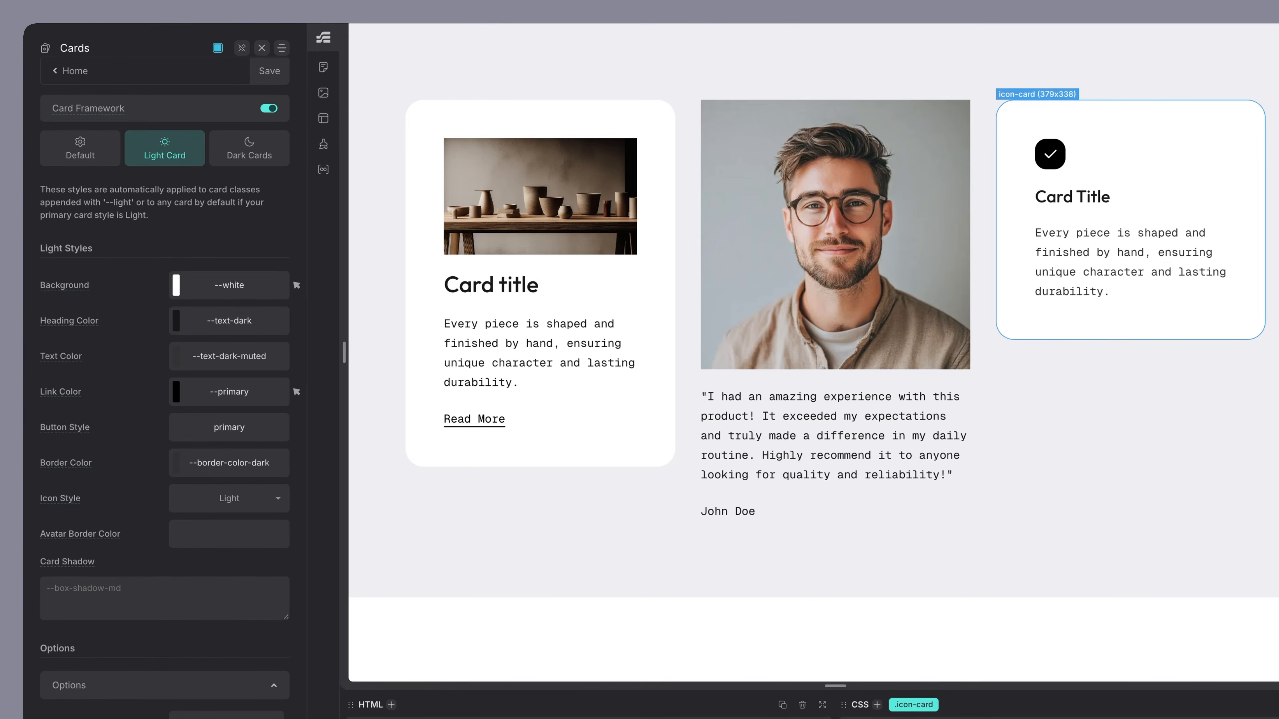
click(250, 151)
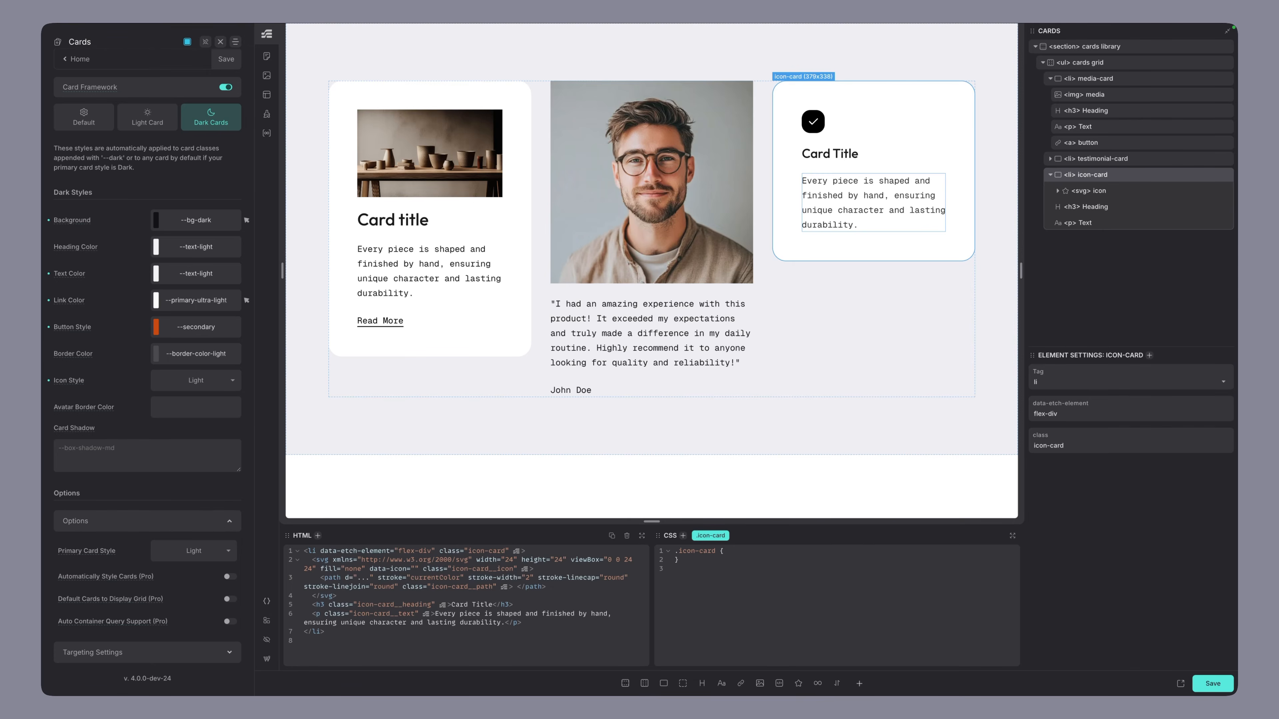
Add the modifier class icon-card--dark to the icon card.
key(super+Return)
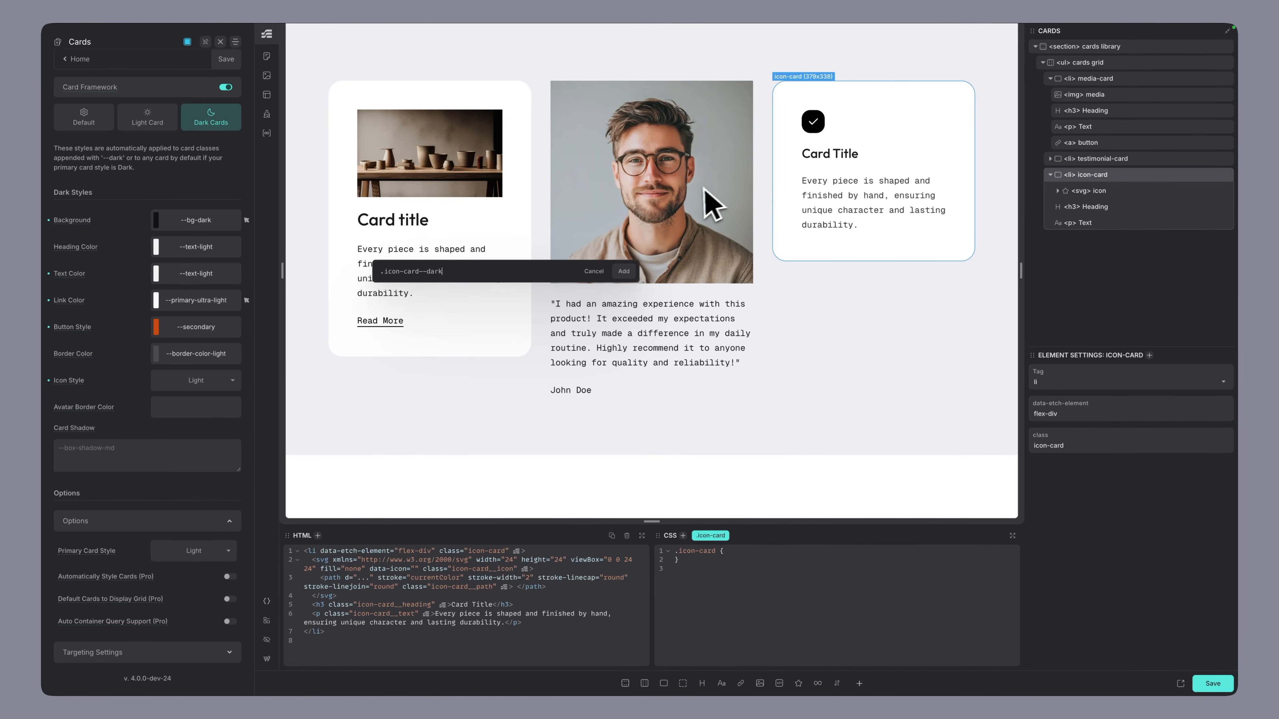
drag(443, 271, 419, 271)
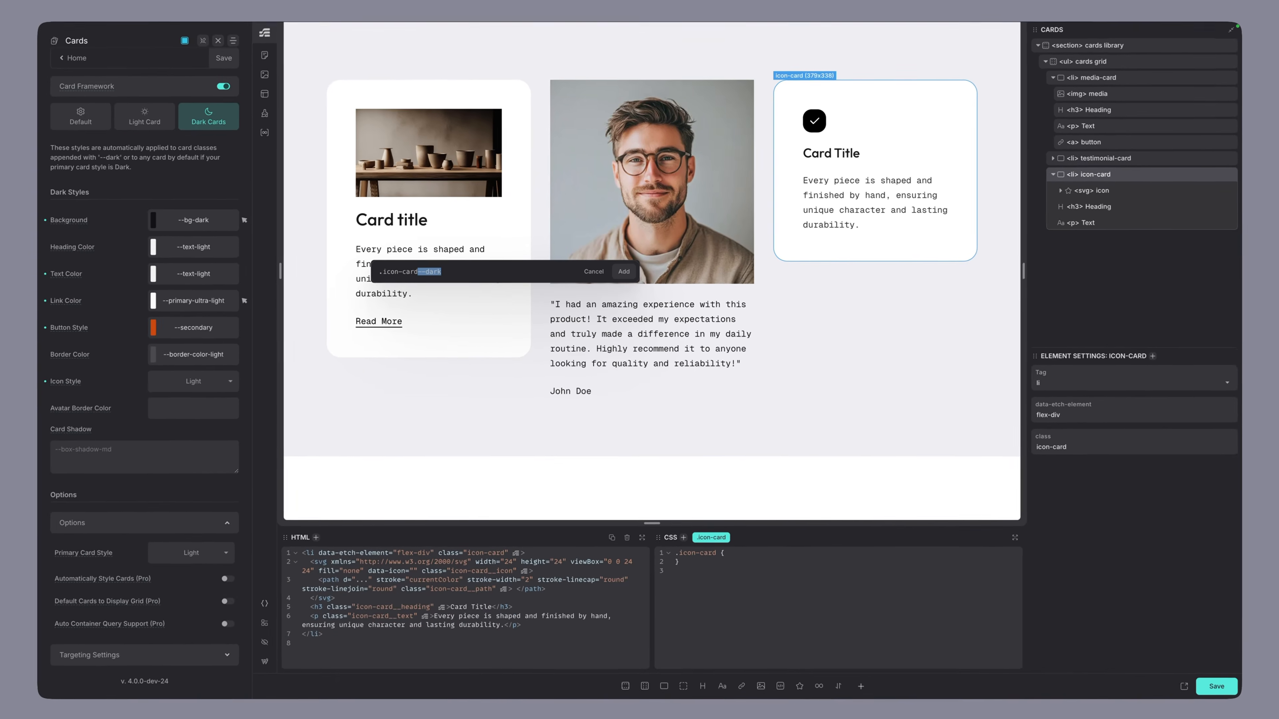
click(629, 286)
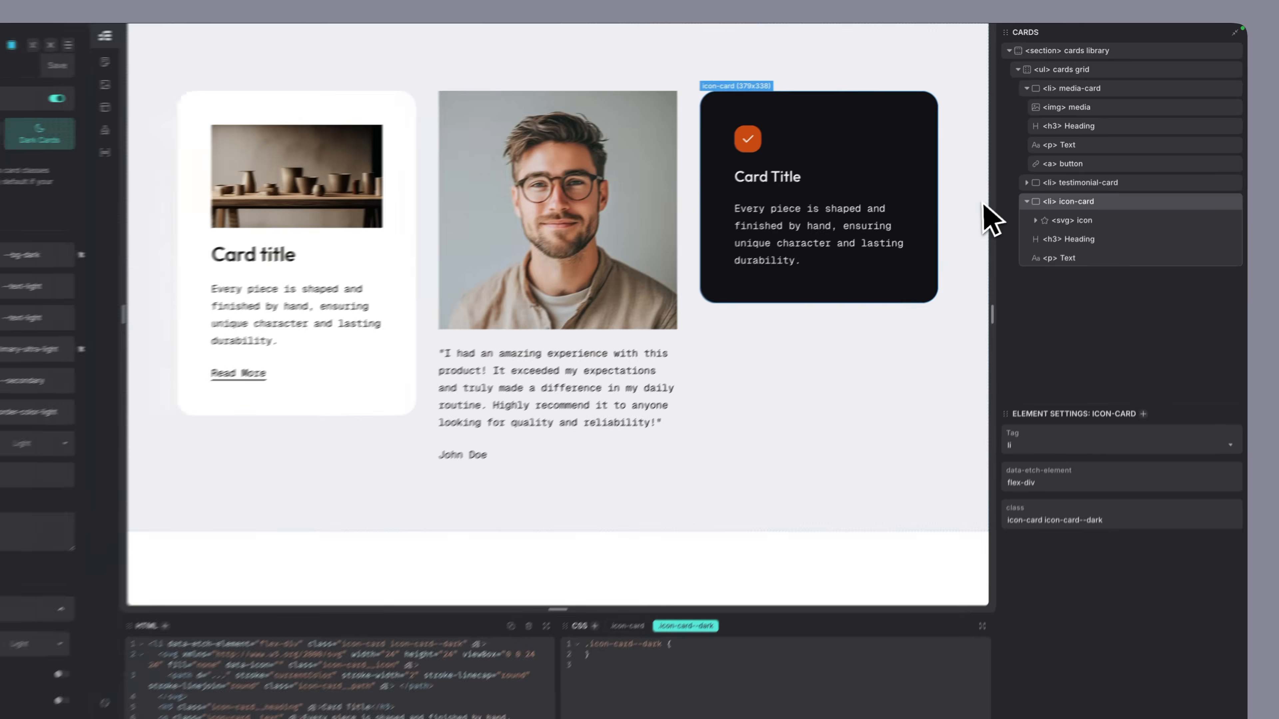
click(1011, 180)
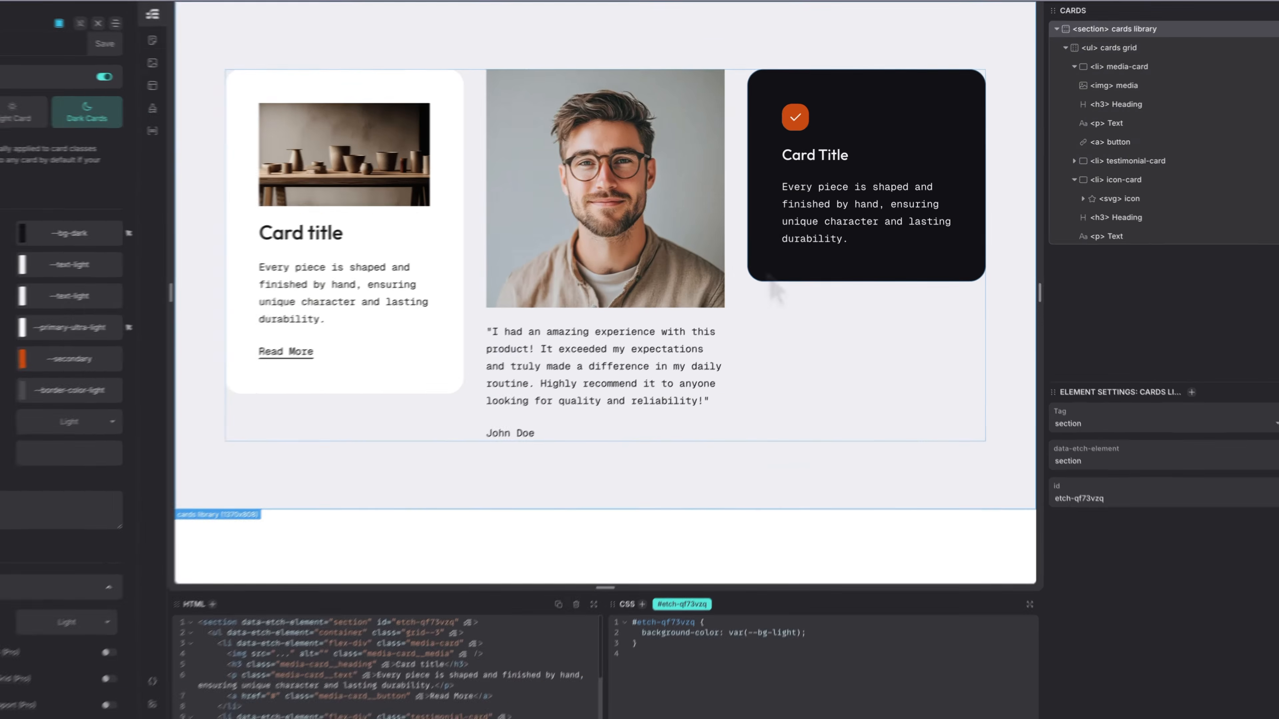
Override the --card-padding variable with var(--space-s) in the icon card's .icon-card rule.
click(792, 256)
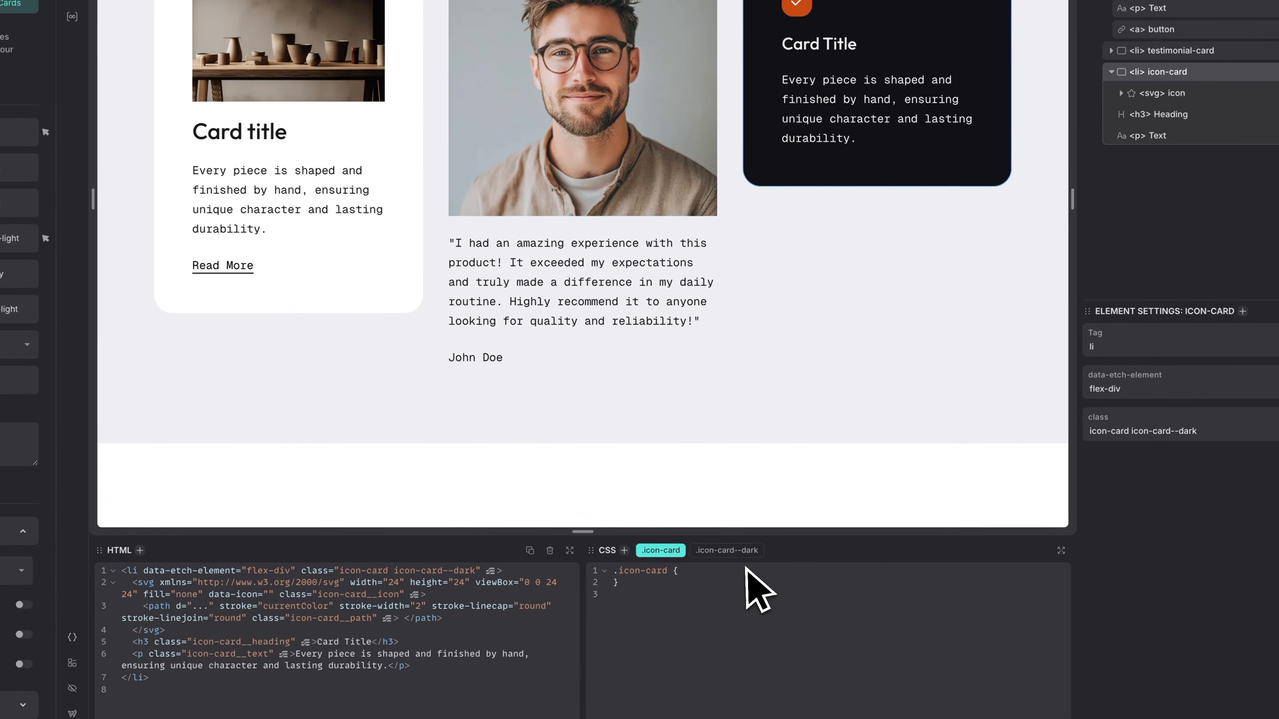
click(747, 569)
key(Return)
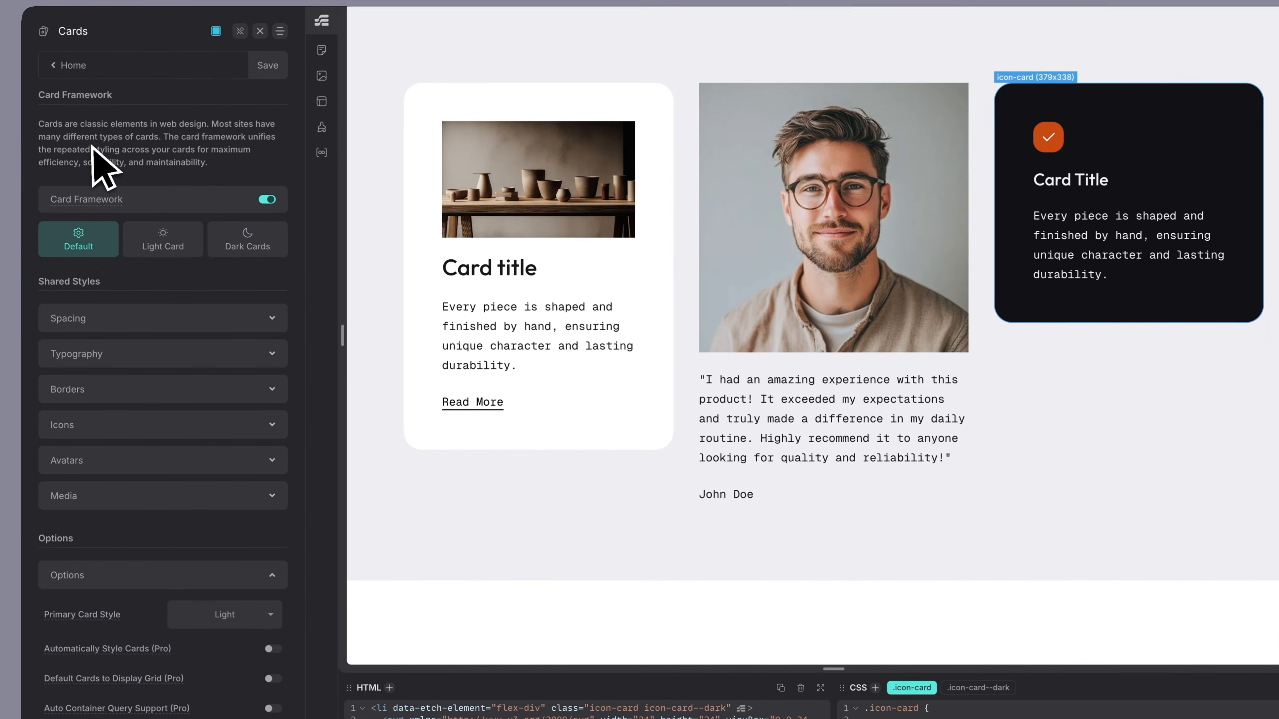
click(154, 319)
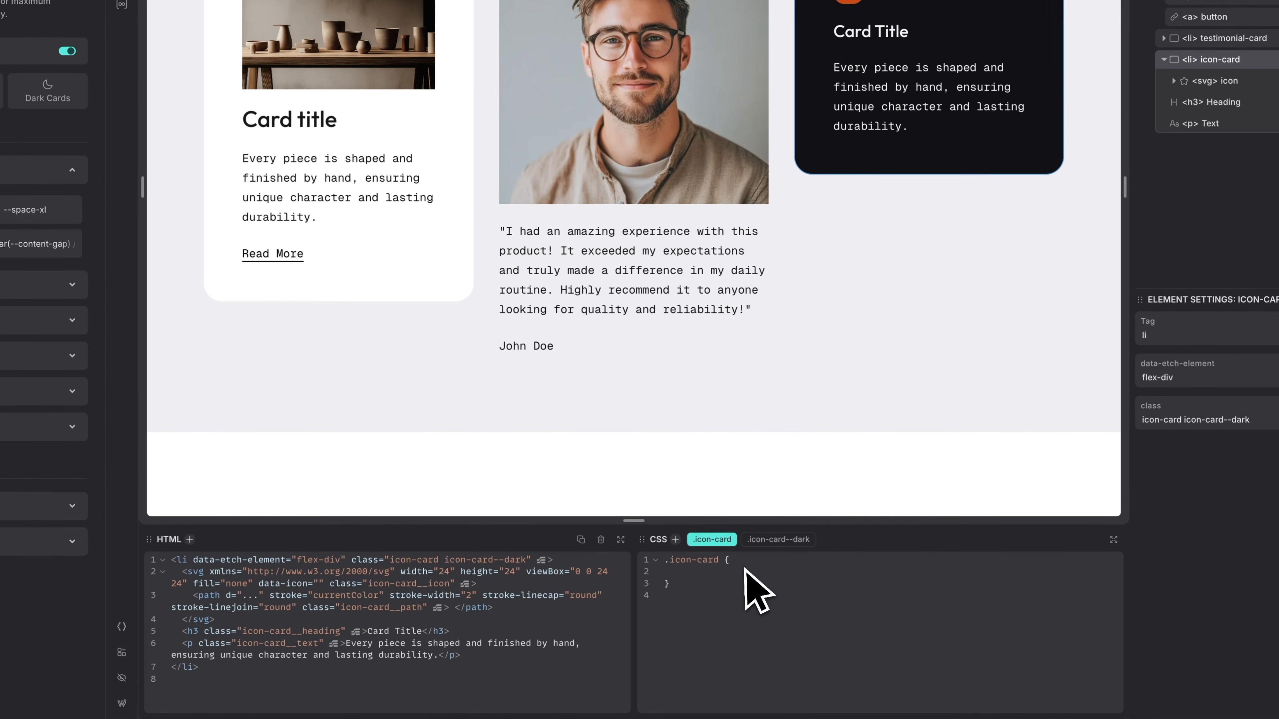
text(--card)
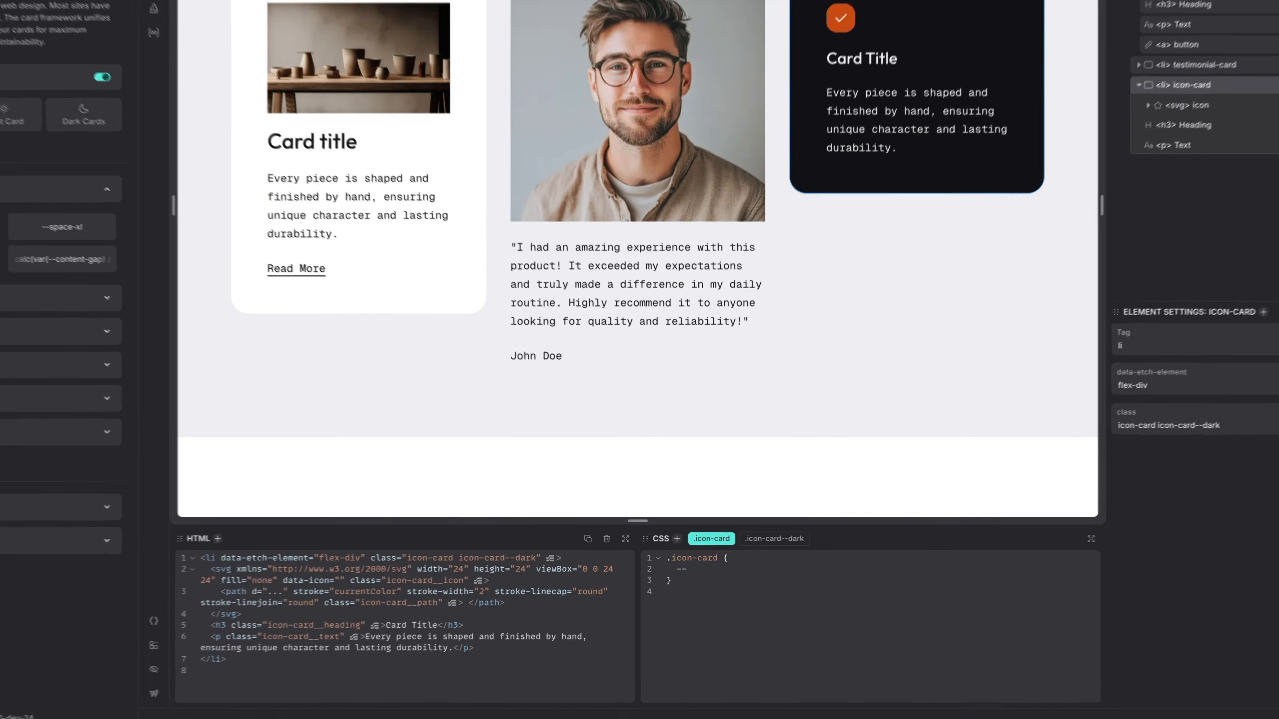
text(-)
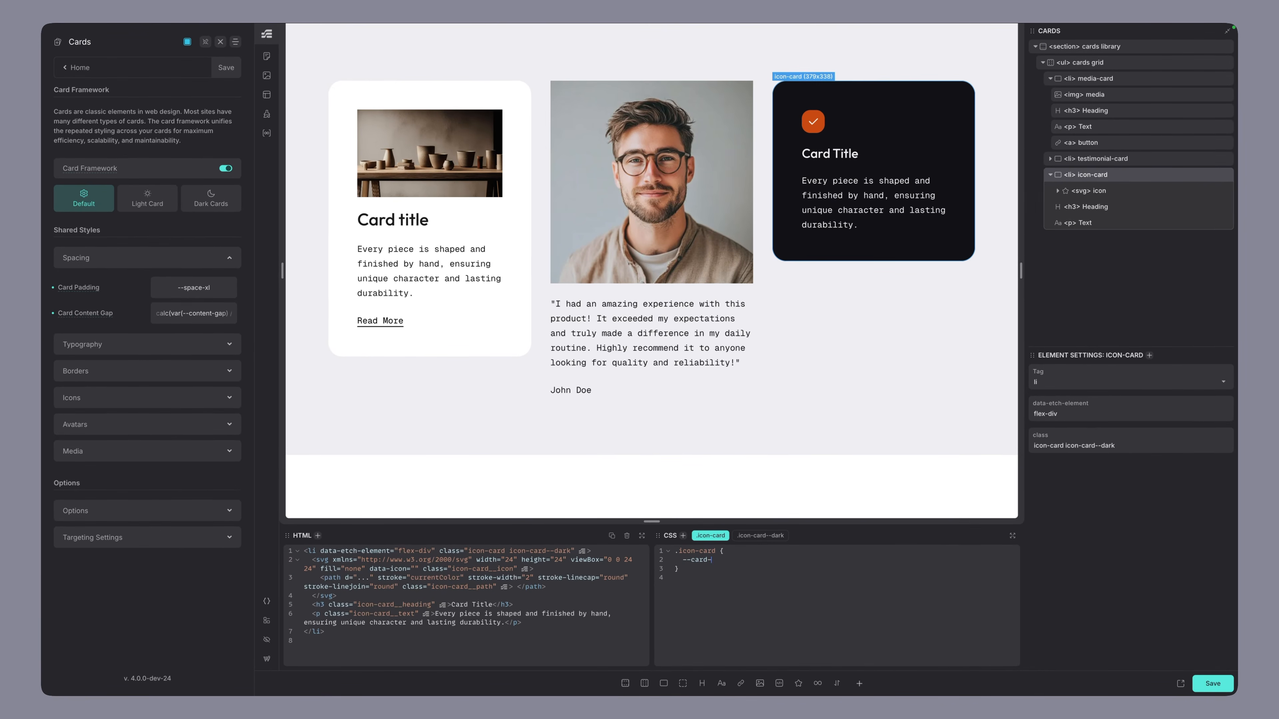
text(padding:)
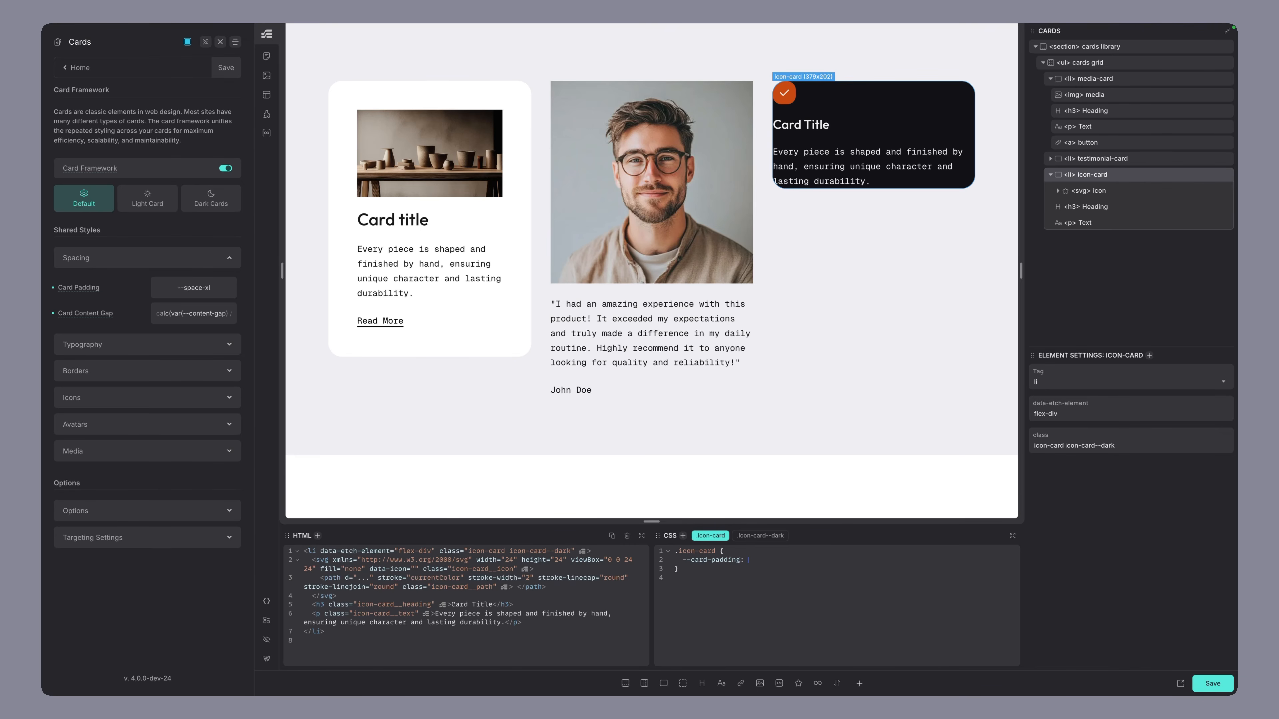
text(--space-s)
key(Return)
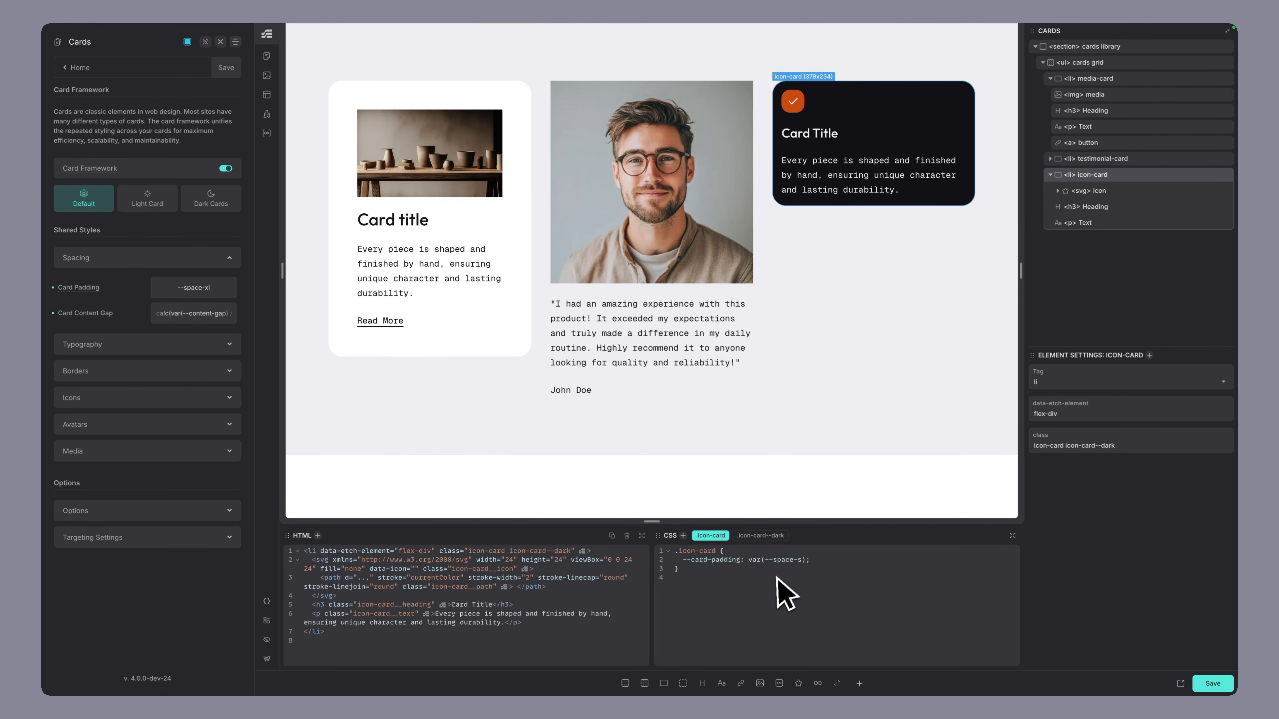
Replace the --card-padding override in the .icon-card rule with padding: var(--space-s).
click(792, 562)
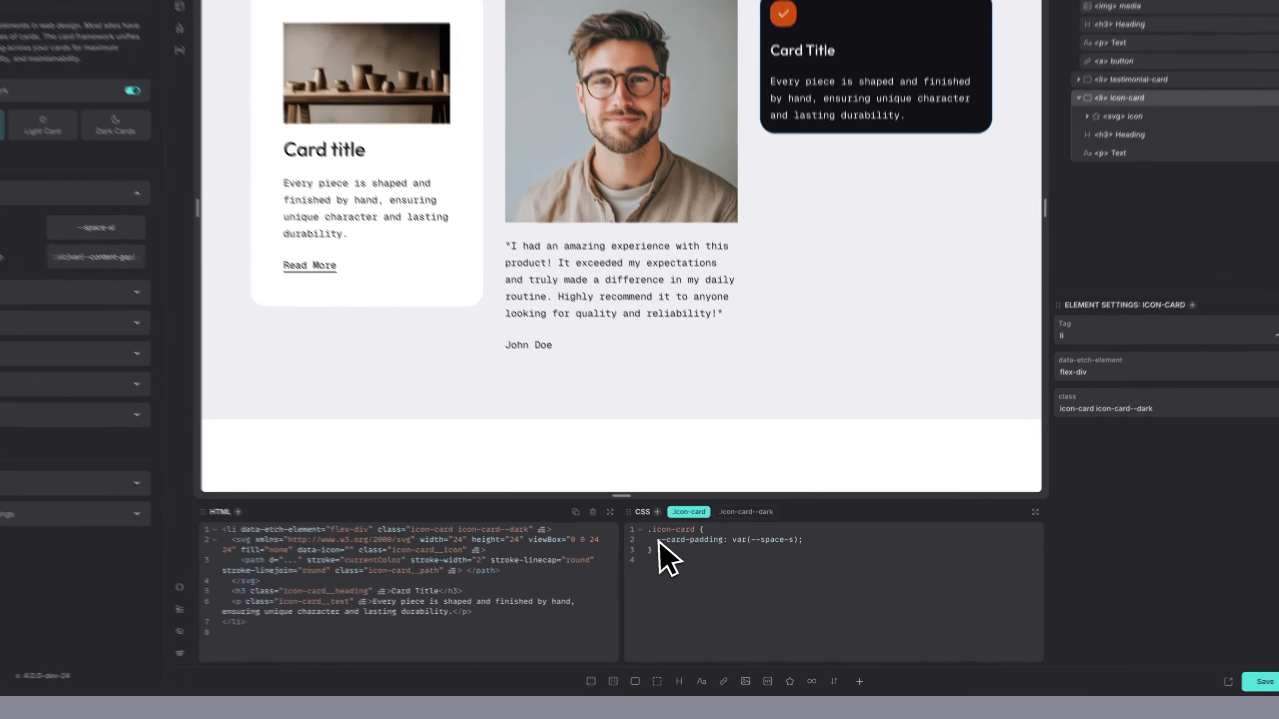
drag(683, 562, 859, 567)
key(BackSpace)
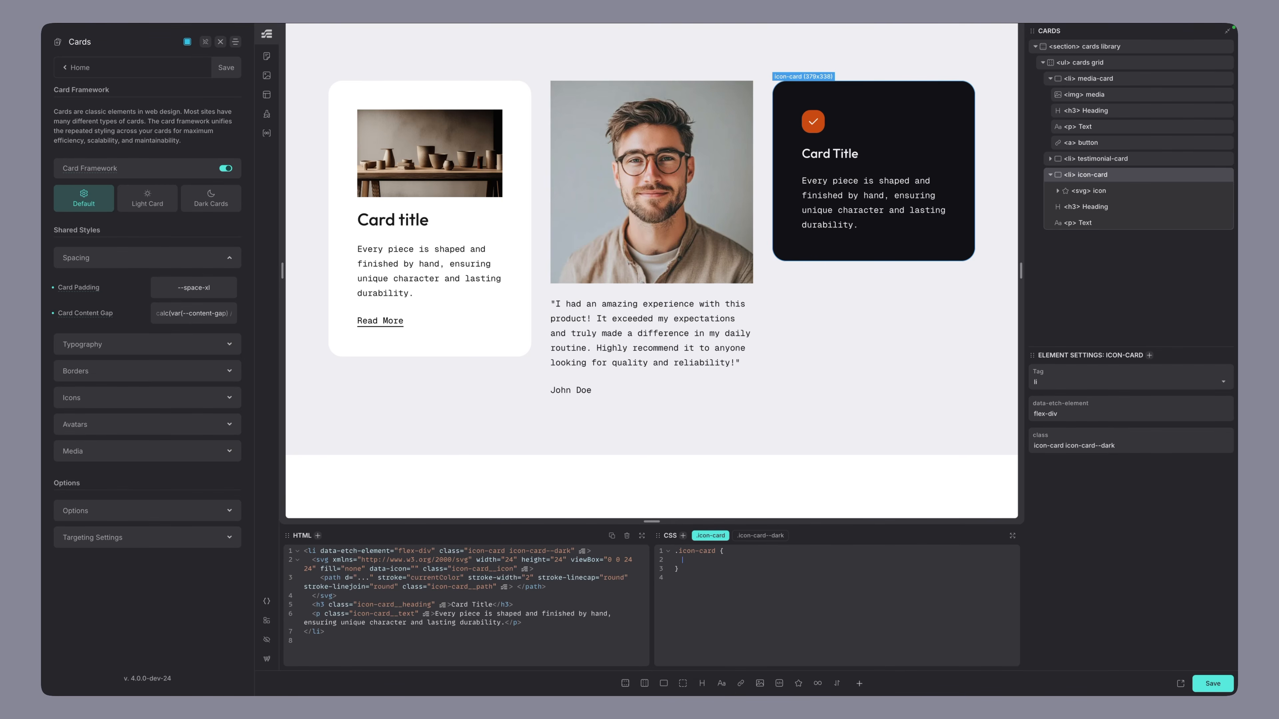
text(padding: --space-)
click(733, 568)
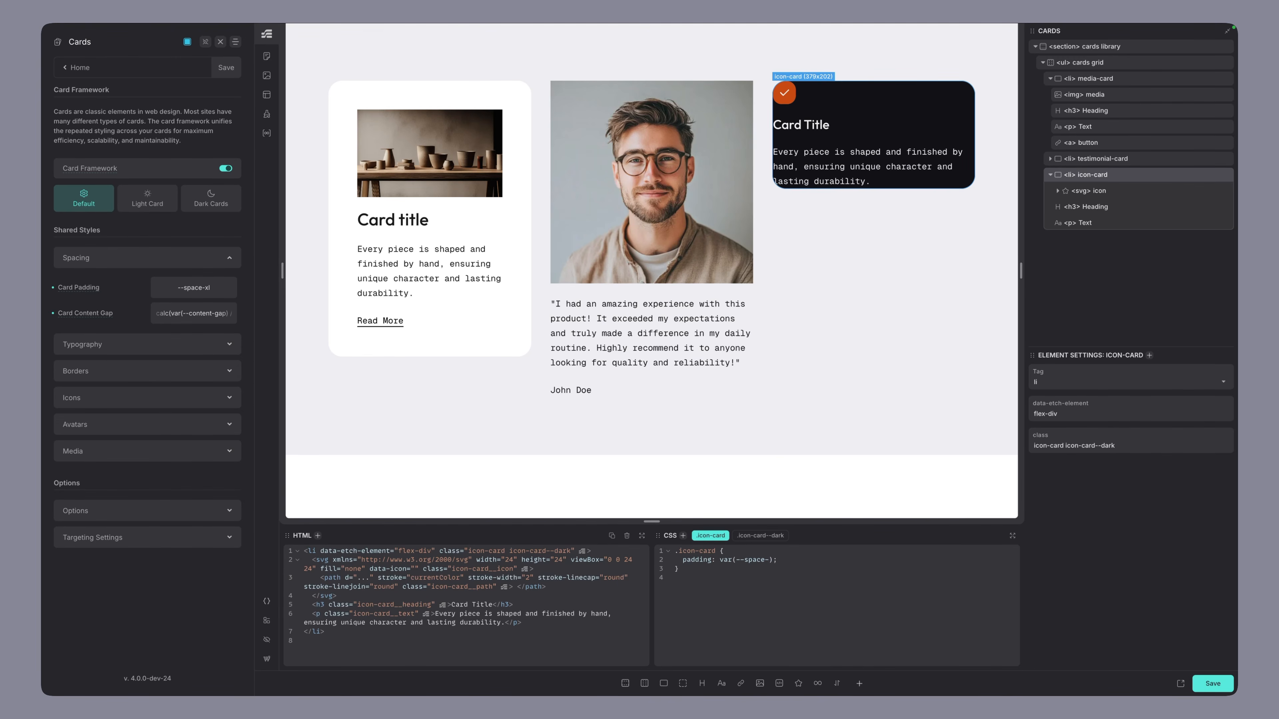
text(s)
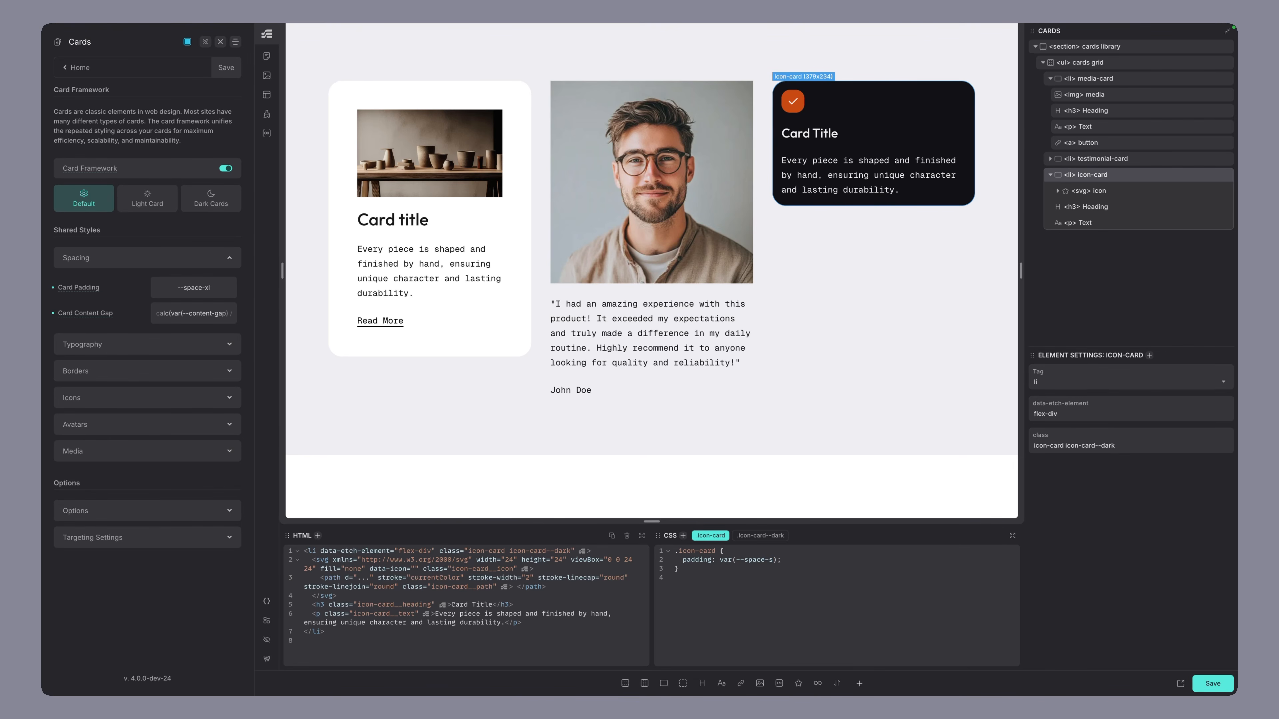